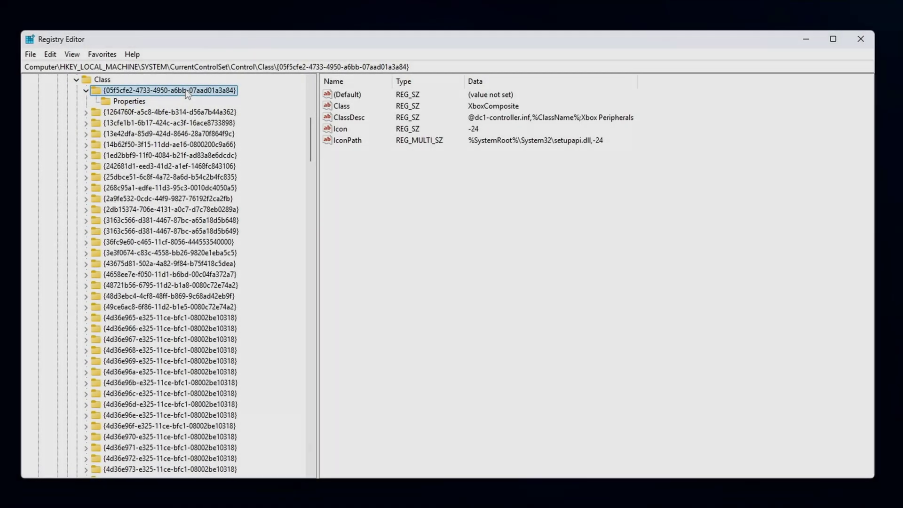
# - Collapse the Xbox peripherals class key and expand the I3C through print-queue class keys
pyautogui.press('Left')
pyautogui.press('Down')
pyautogui.press('Down')
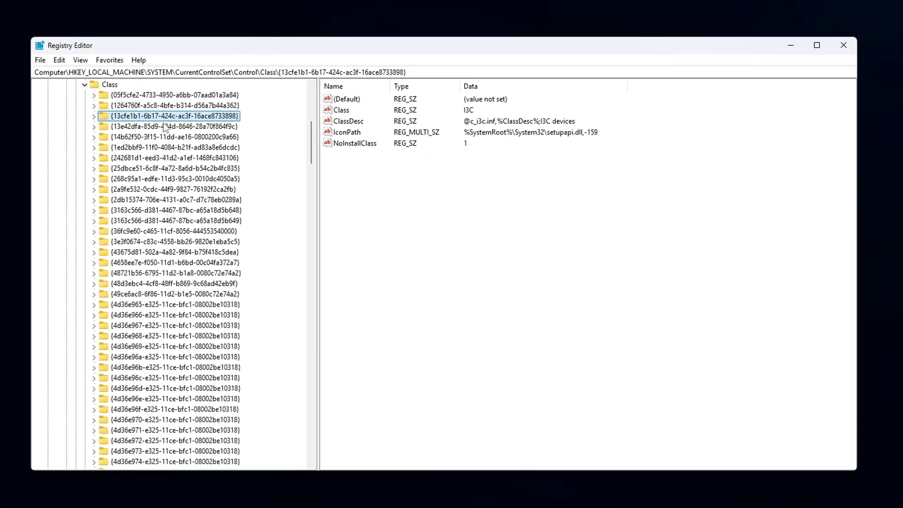
pyautogui.click(93, 116)
pyautogui.click(93, 137)
pyautogui.click(94, 157)
pyautogui.click(93, 178)
# - Select print-queue subkey 0001 to display the Local Print Queue driver values
pyautogui.scroll(-2, 98, 199)
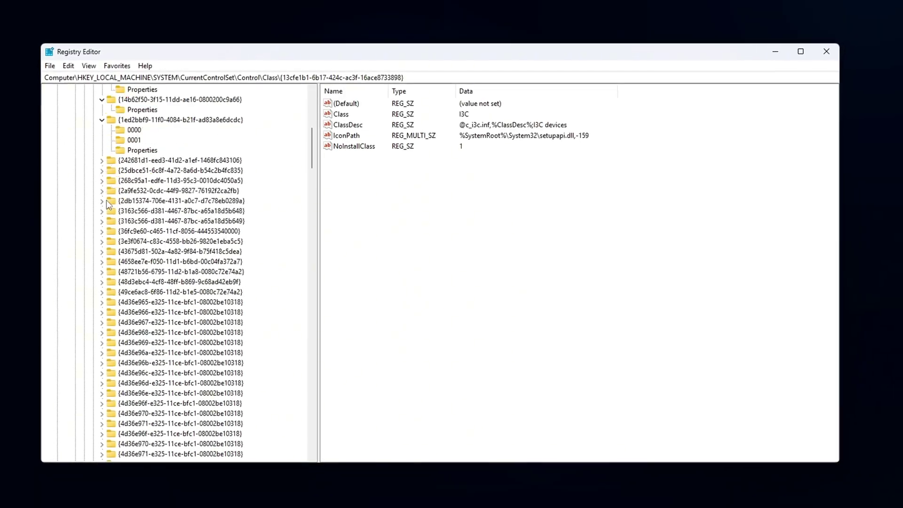
pyautogui.scroll(1, 106, 200)
pyautogui.click(136, 170)
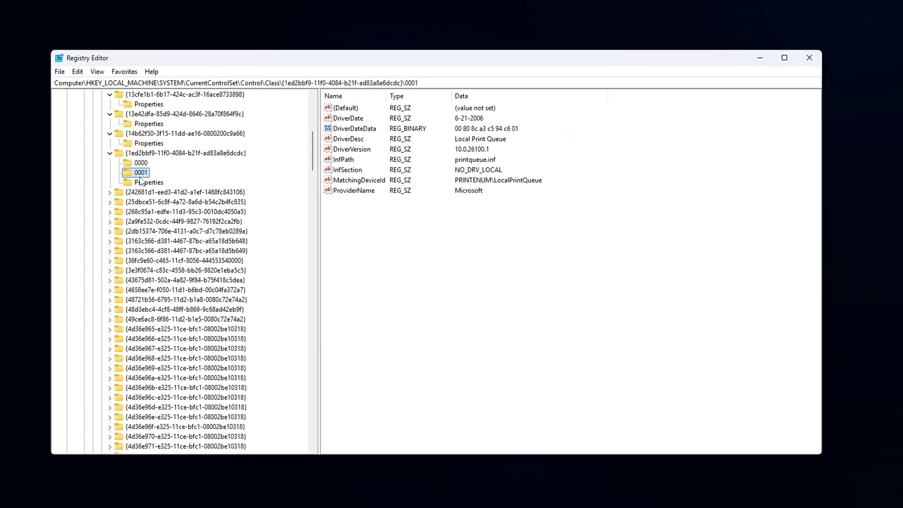
pyautogui.scroll(-8, 122, 216)
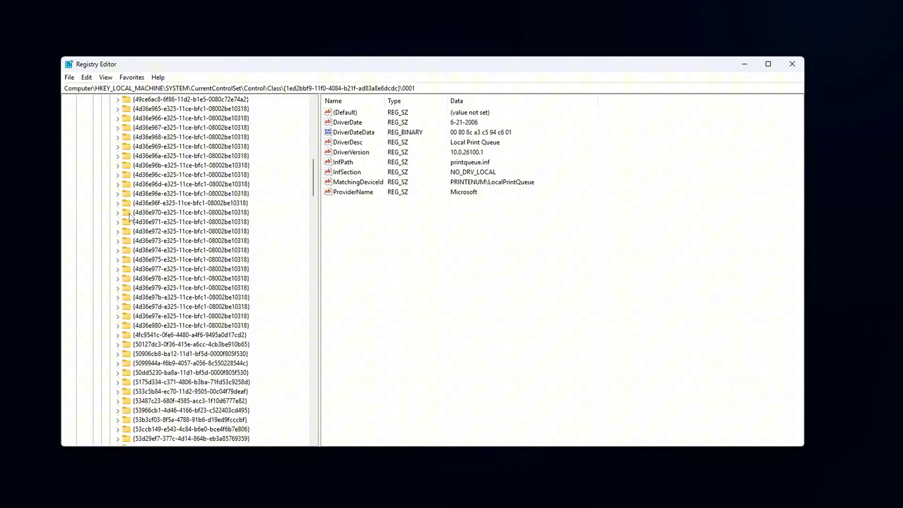
pyautogui.moveTo(313, 172); pyautogui.dragTo(294, 225)
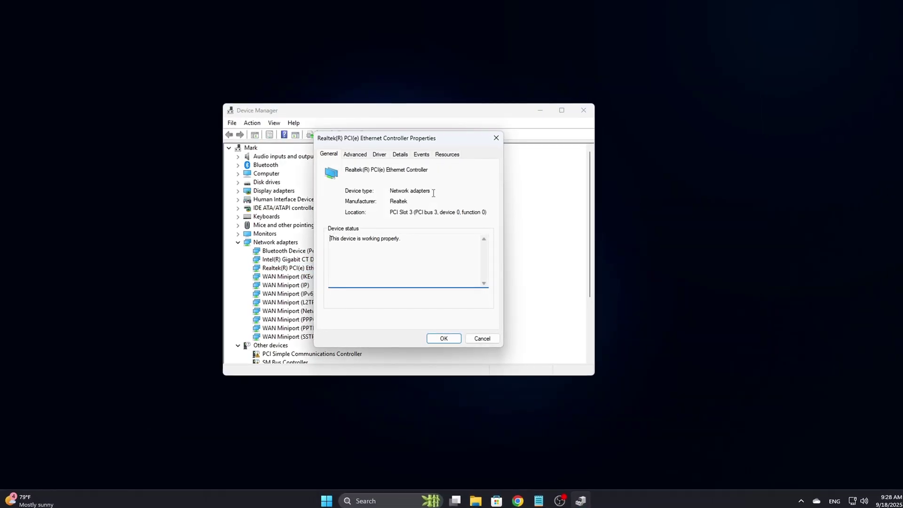
# - Close the Realtek adapter's properties and open the Intel Gigabit adapter's Advanced properties
pyautogui.click(355, 154)
pyautogui.click(443, 338)
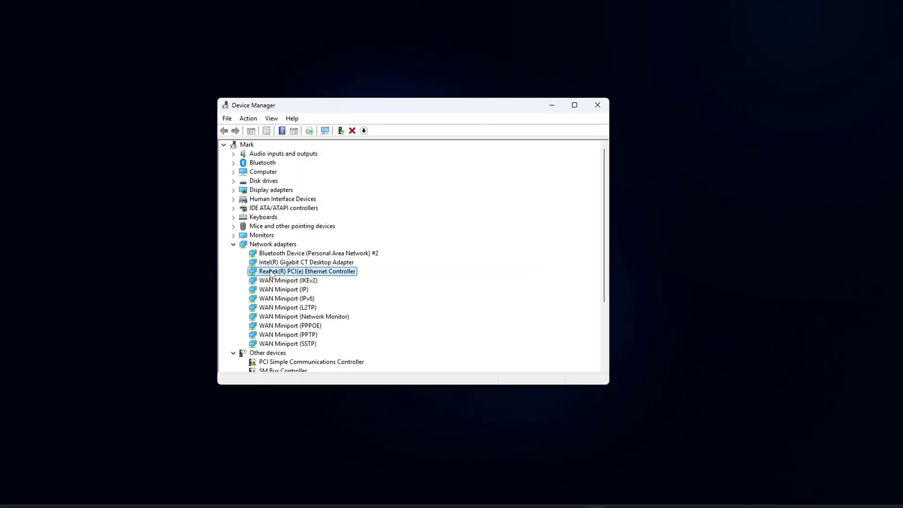
pyautogui.rightClick(281, 263)
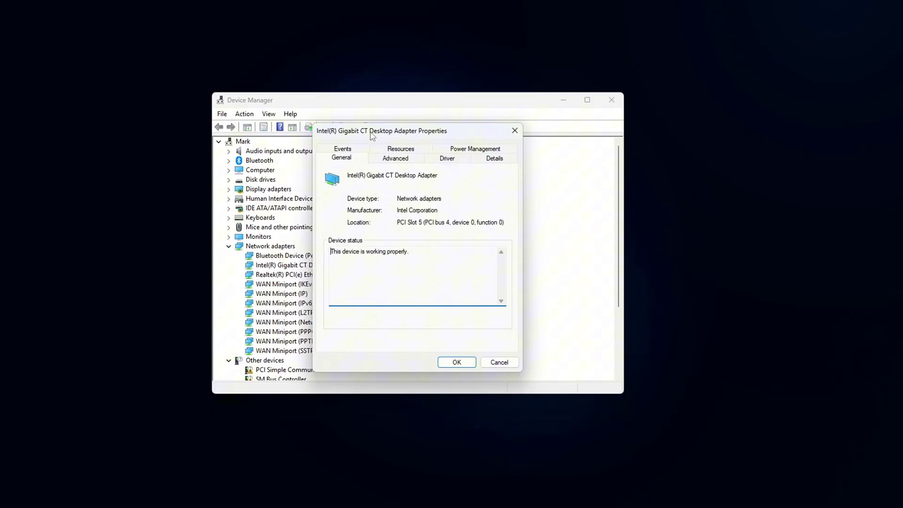
pyautogui.click(395, 157)
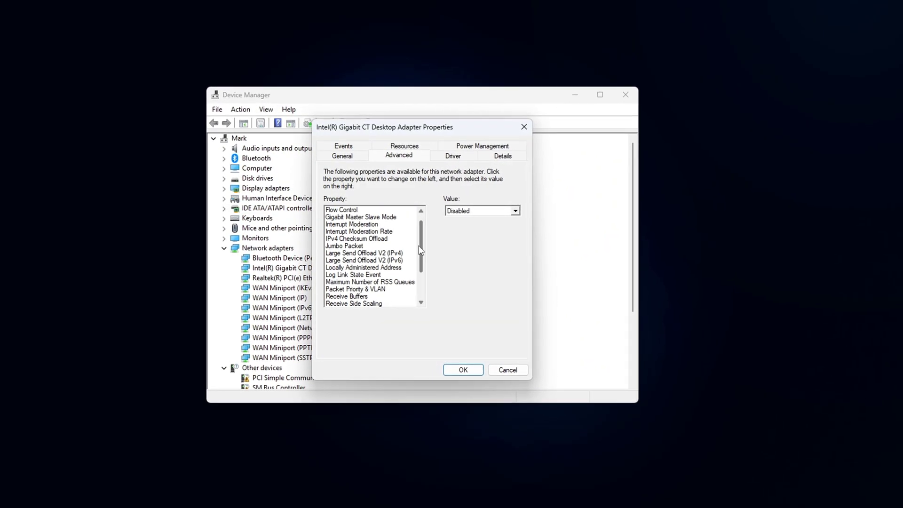
# - Set Interrupt Moderation to Disabled, then review the Interrupt Moderation Rate property
pyautogui.click(353, 238)
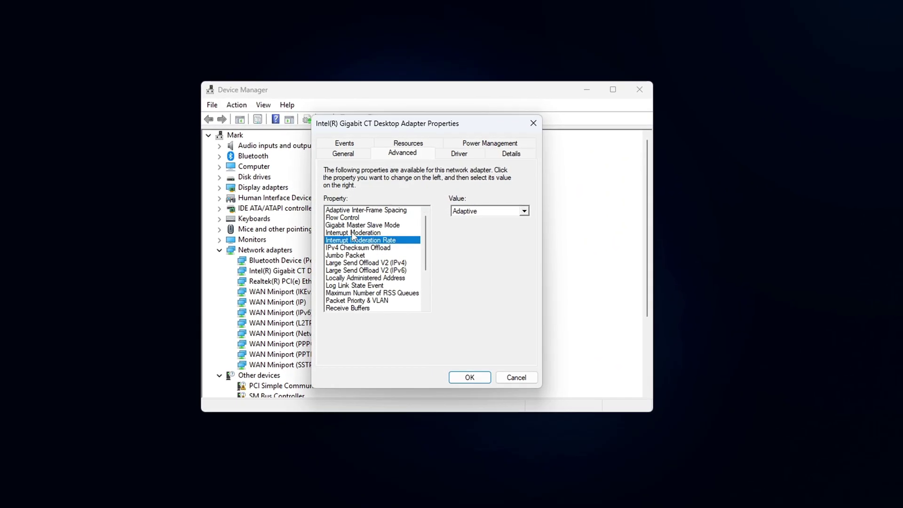
pyautogui.click(353, 232)
pyautogui.click(513, 215)
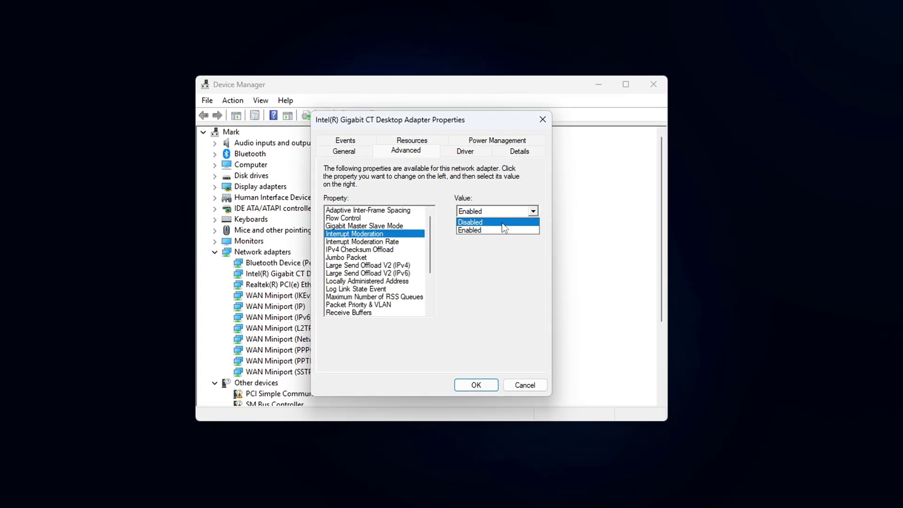
pyautogui.click(484, 219)
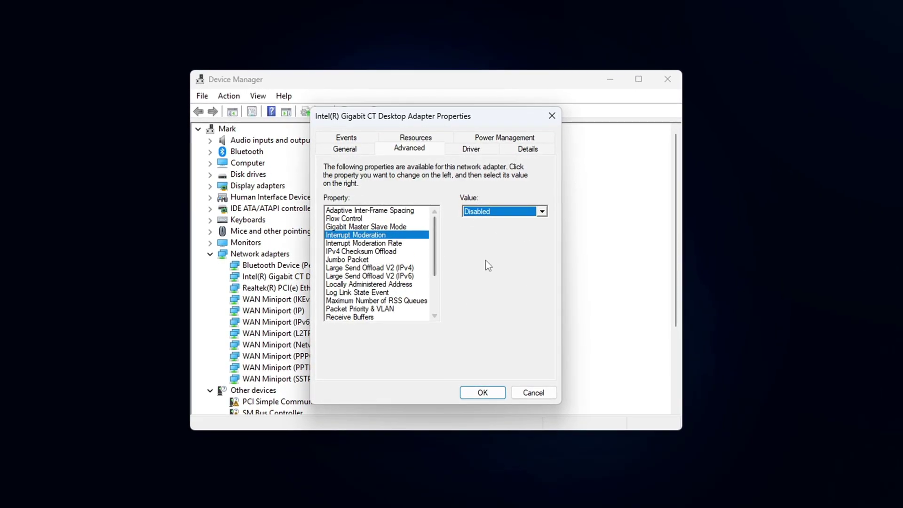
pyautogui.click(371, 244)
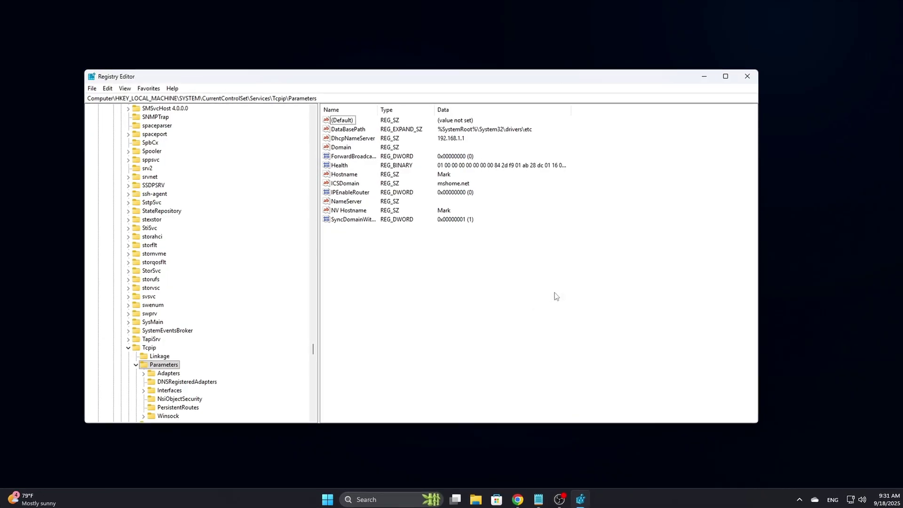
# - Add a TcpAckFrequency DWORD (32-bit) value under Tcpip Parameters with data 1
pyautogui.rightClick(555, 296)
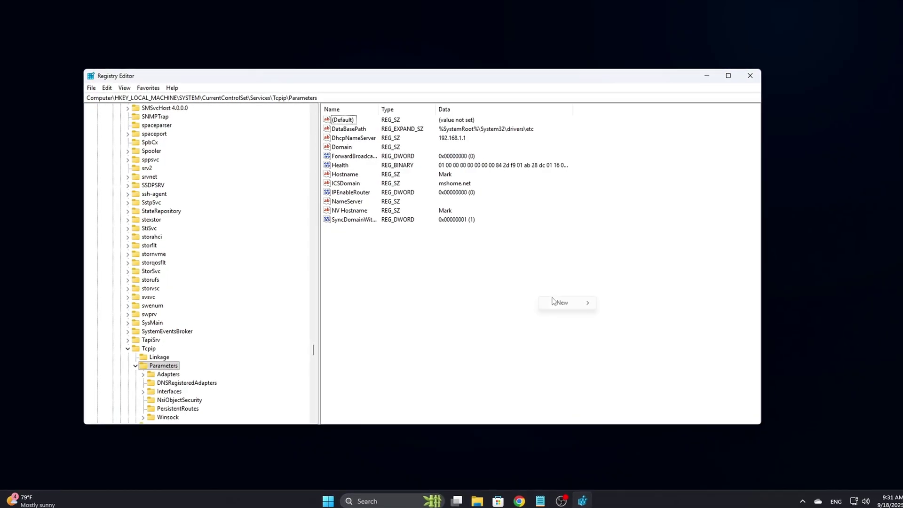
pyautogui.moveTo(566, 302)
pyautogui.click(627, 336)
pyautogui.write('TcpAckFrequency')
pyautogui.press('Return')
pyautogui.press('Return')
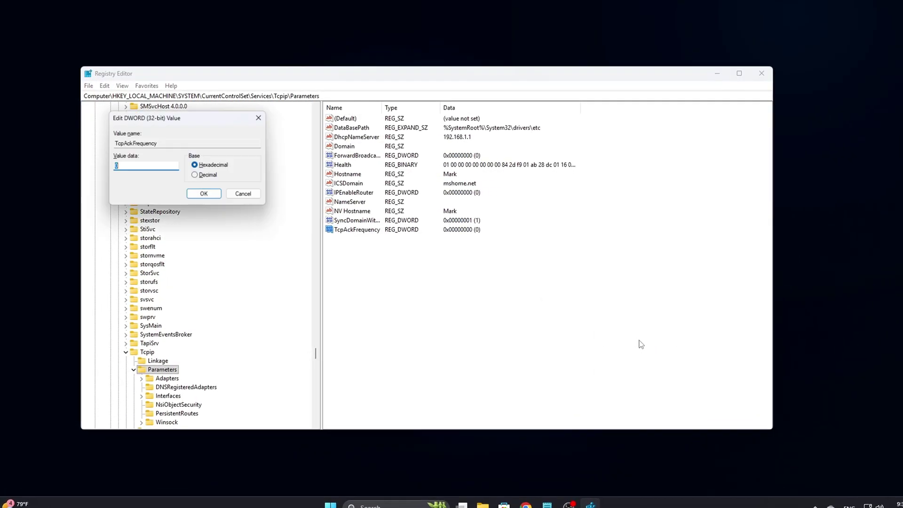
pyautogui.moveTo(216, 129); pyautogui.dragTo(510, 233)
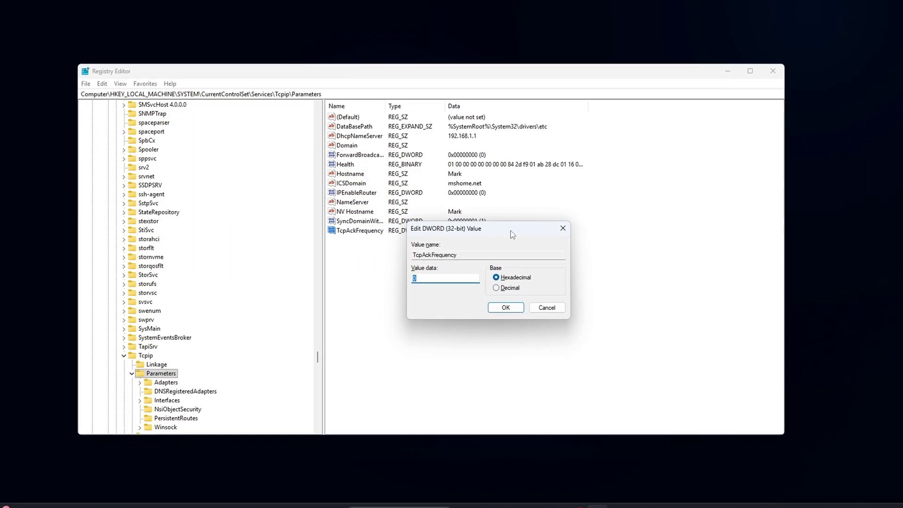
pyautogui.press('Return')
pyautogui.press('Return')
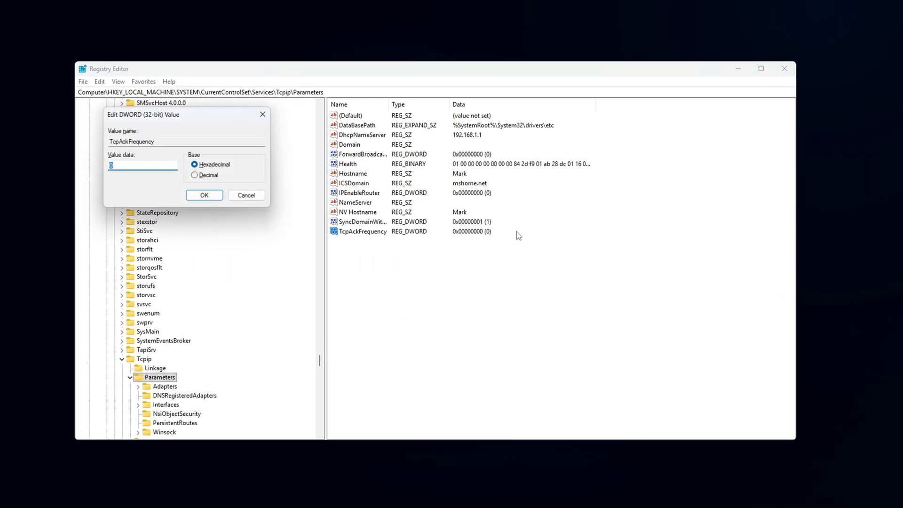
pyautogui.moveTo(184, 121); pyautogui.dragTo(546, 269)
pyautogui.write('1')
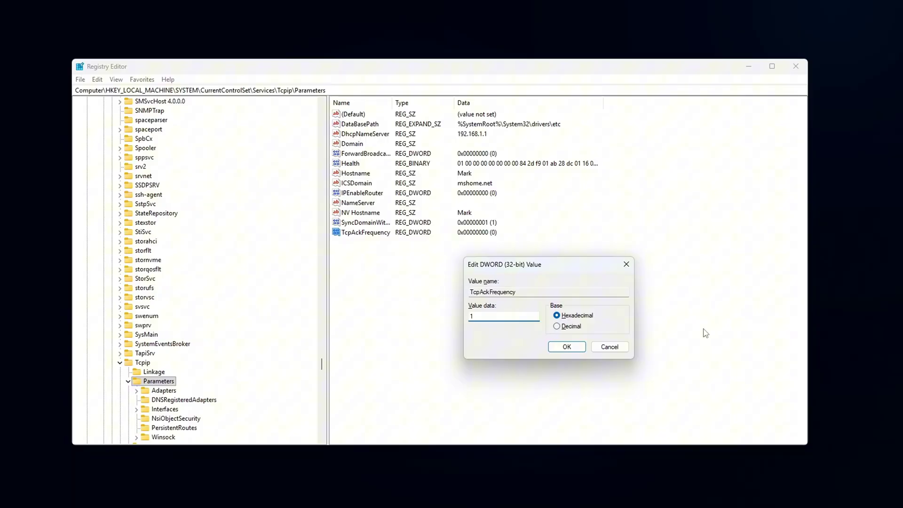
pyautogui.press('Return')
# - Add a second DWORD (32-bit) value named TcpNoDelay
pyautogui.rightClick(489, 306)
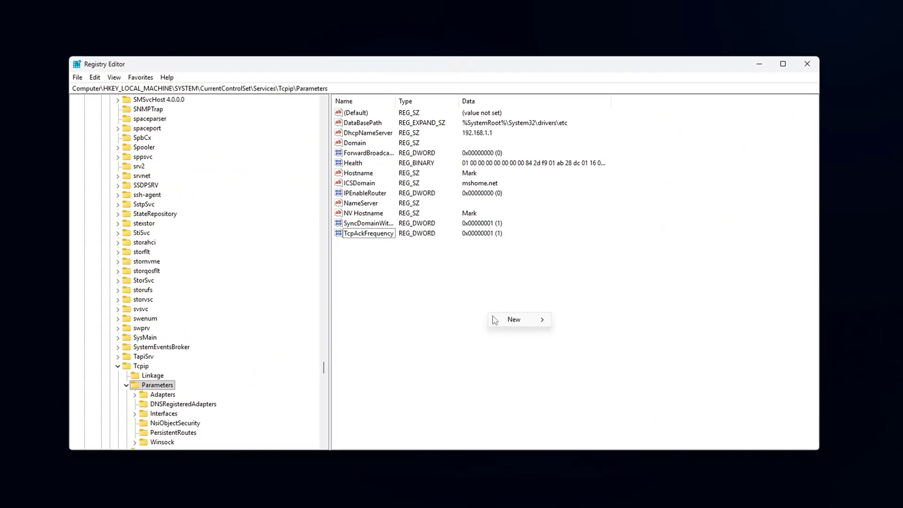
pyautogui.moveTo(513, 318)
pyautogui.click(605, 359)
pyautogui.write('TcpNoDelay')
pyautogui.press('Return')
pyautogui.press('Return')
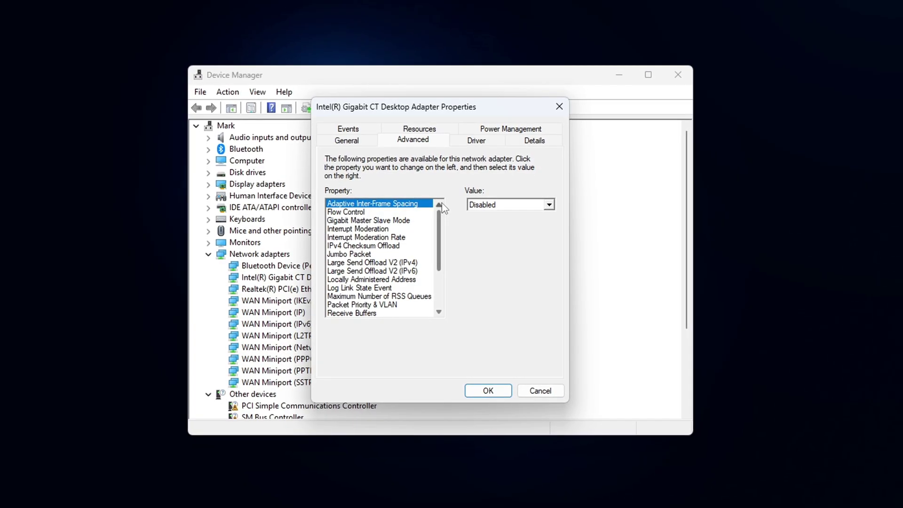
pyautogui.click(440, 311)
pyautogui.click(440, 311)
pyautogui.click(441, 311)
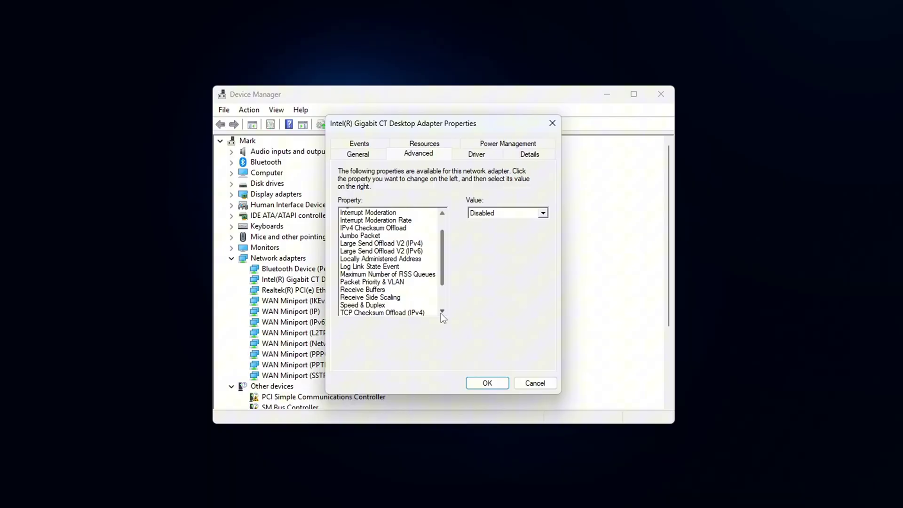
pyautogui.click(441, 311)
pyautogui.click(441, 311)
pyautogui.click(441, 311)
pyautogui.click(442, 311)
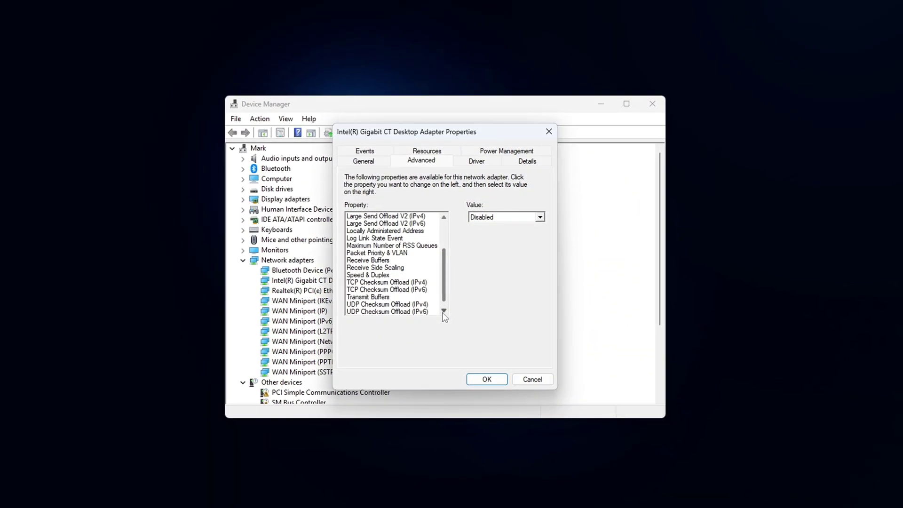
pyautogui.click(442, 311)
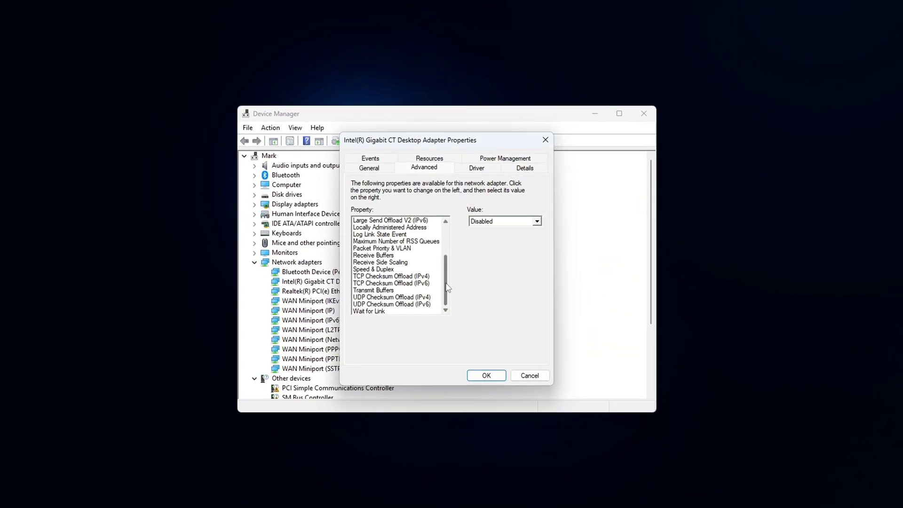
pyautogui.click(423, 247)
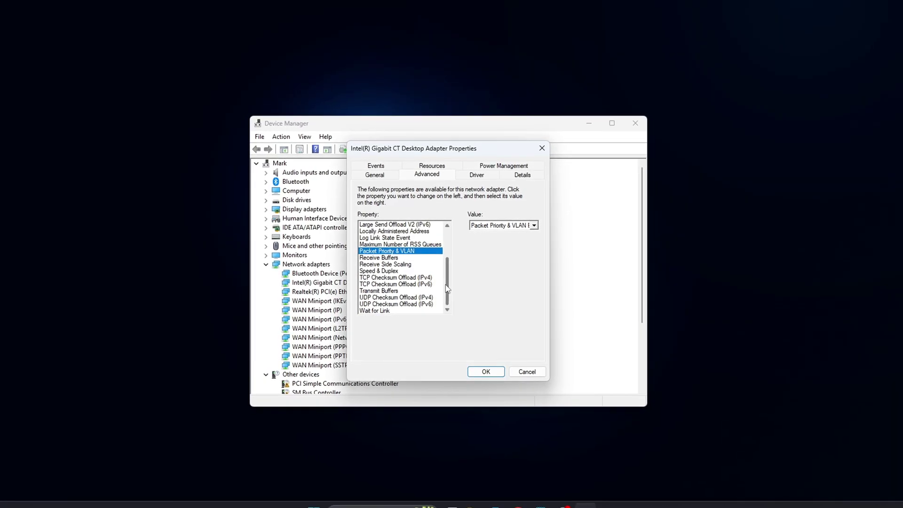
pyautogui.scroll(1, 442, 278)
pyautogui.scroll(2, 451, 278)
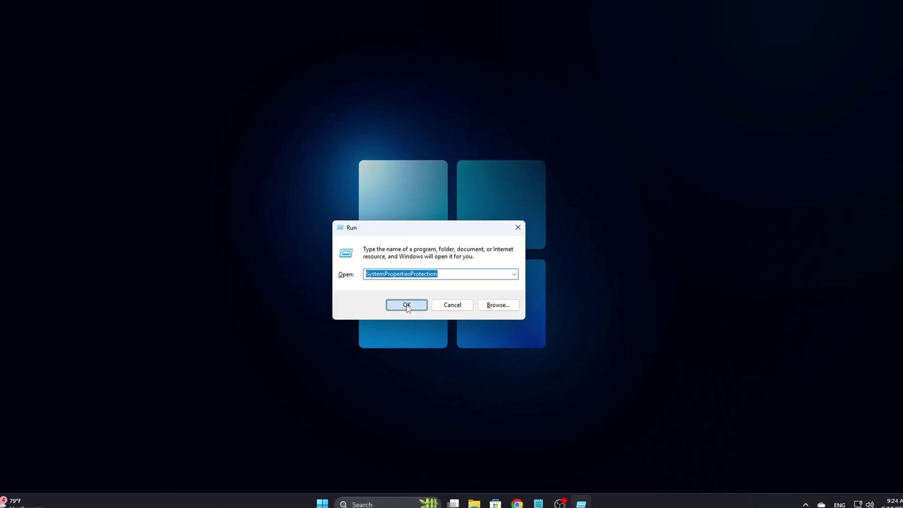
# - Create a restore point described 'before' from the System Protection tab
pyautogui.click(405, 306)
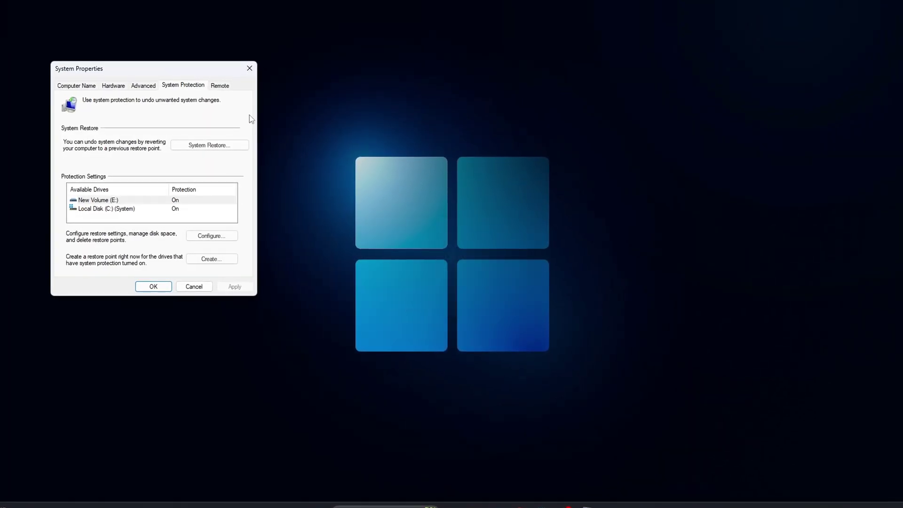
pyautogui.moveTo(151, 58); pyautogui.dragTo(487, 164)
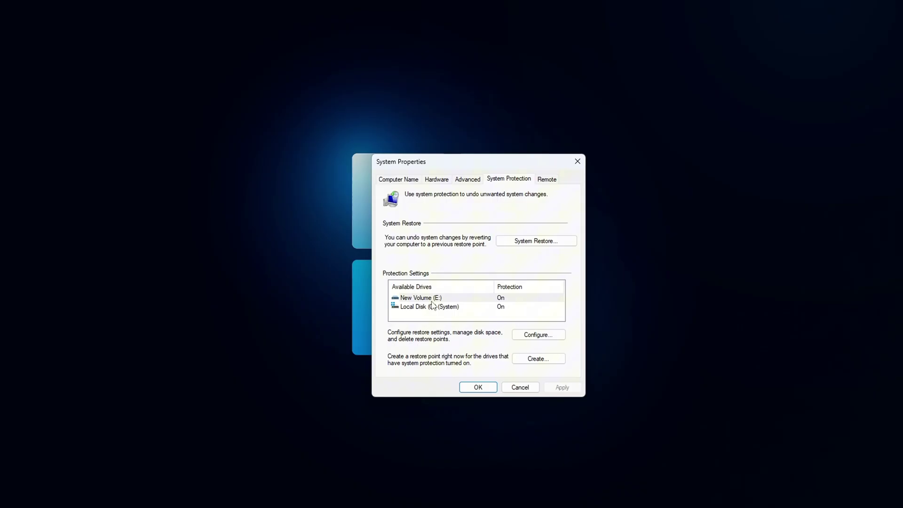
pyautogui.click(548, 362)
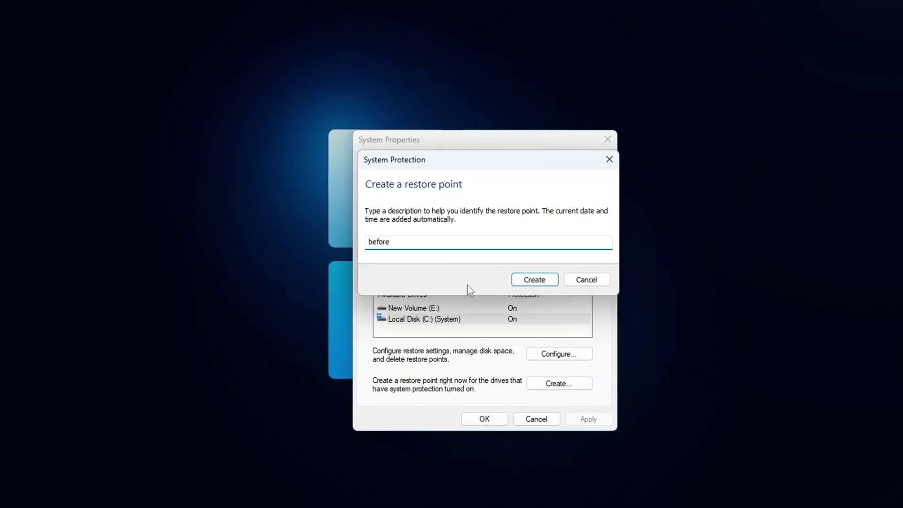
pyautogui.click(578, 279)
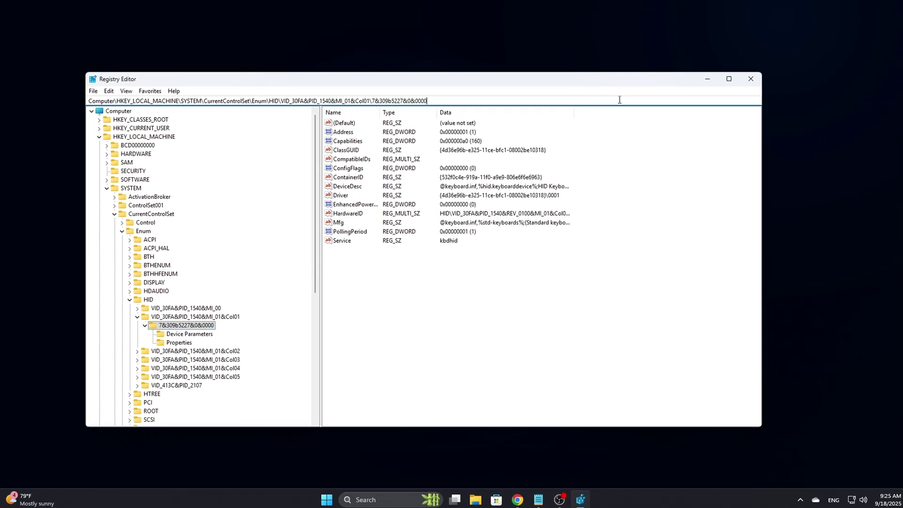
# - Jump to Control\Class and browse the first device class, dismissing the access-denied error
pyautogui.write('HKEY_LOCAL_MACHINE\\SYSTEM\\CurrentControlSet\\Control\\Class\\')
pyautogui.press('Return')
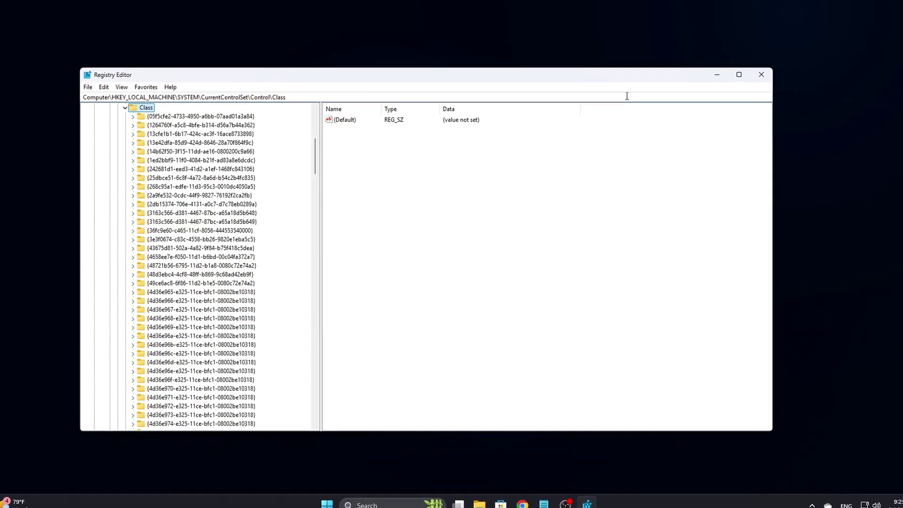
pyautogui.click(131, 114)
pyautogui.click(162, 123)
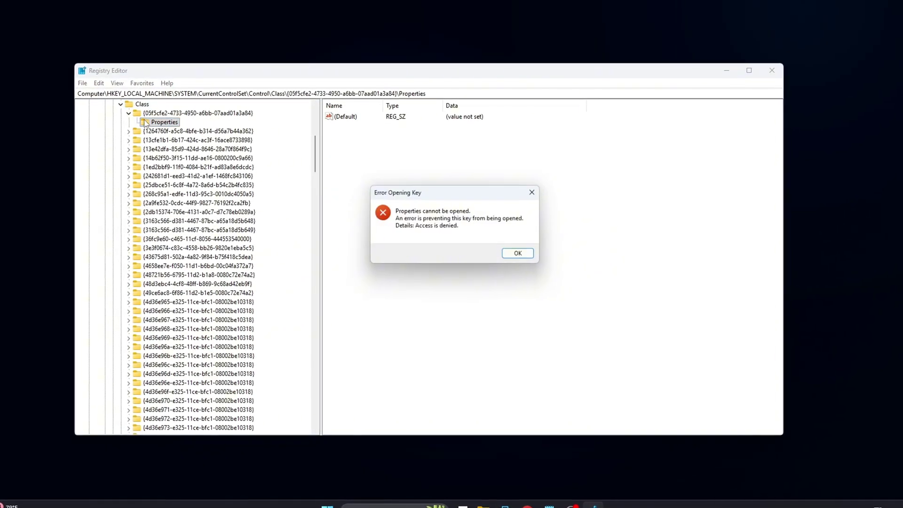
pyautogui.click(537, 191)
pyautogui.click(155, 112)
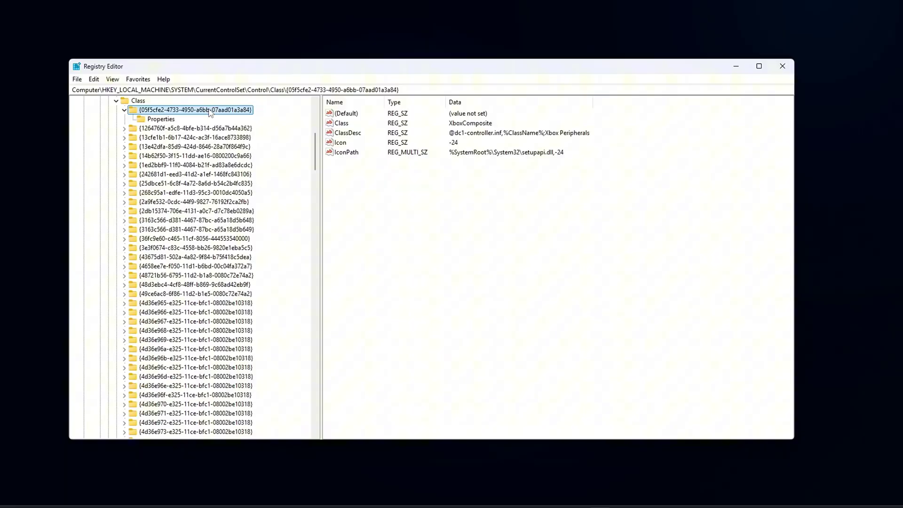
pyautogui.click(126, 111)
# - Expand the I3C through print-queue class keys and view both print-queue subkeys' values
pyautogui.click(177, 125)
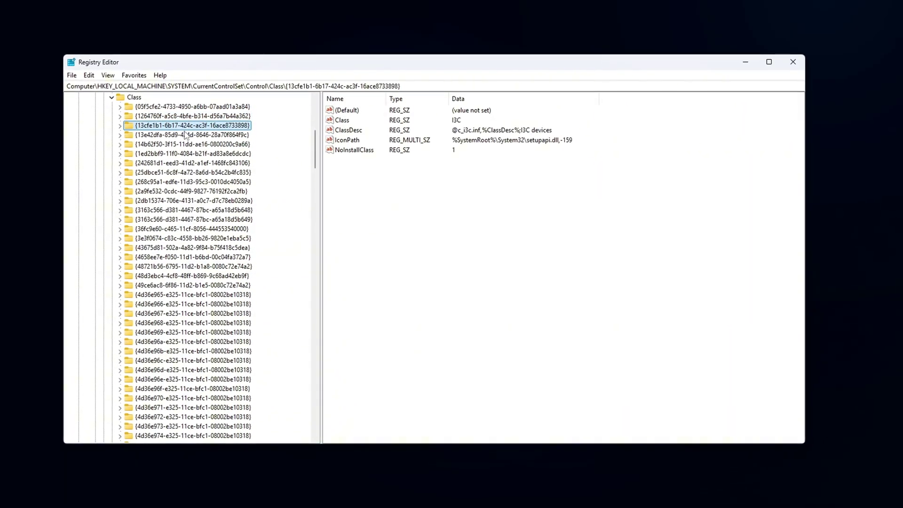
pyautogui.click(121, 126)
pyautogui.click(121, 145)
pyautogui.click(117, 161)
pyautogui.click(117, 181)
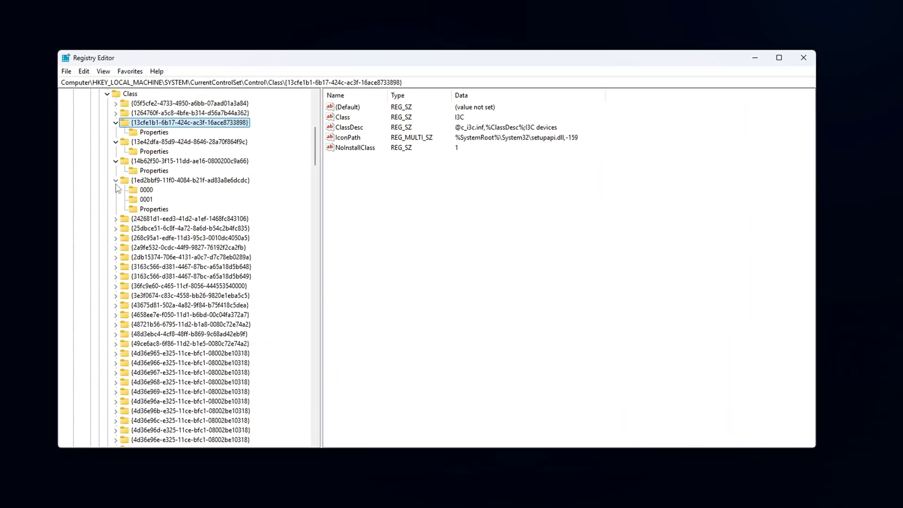
pyautogui.scroll(-3, 141, 179)
pyautogui.scroll(2, 141, 179)
pyautogui.click(147, 162)
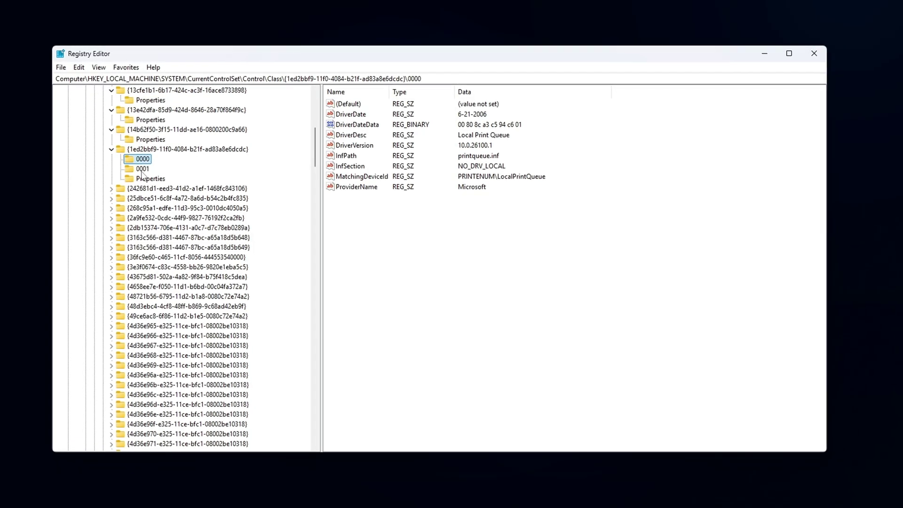
pyautogui.click(143, 169)
pyautogui.click(112, 188)
pyautogui.scroll(-20, 114, 217)
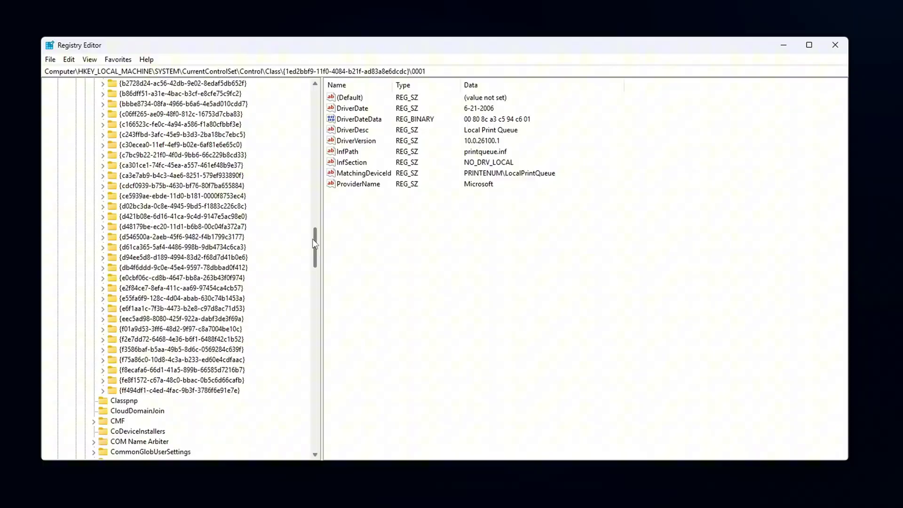
pyautogui.scroll(3, 174, 268)
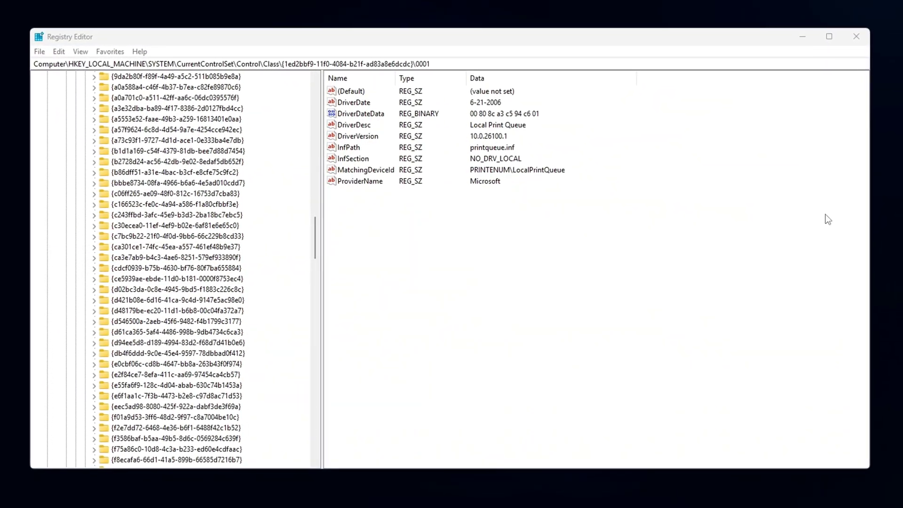
# - Replace the address-bar path with Control\Class and navigate there again
pyautogui.click(631, 62)
pyautogui.press('BackSpace')
pyautogui.write('HKEY_LOCAL_MACHINE\\SYSTEM\\CurrentControlSet\\Control\\Class')
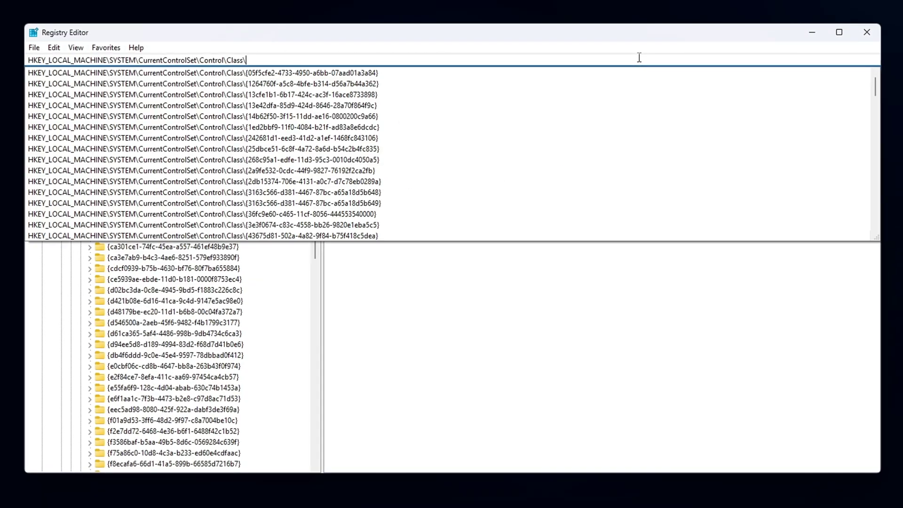
pyautogui.press('Return')
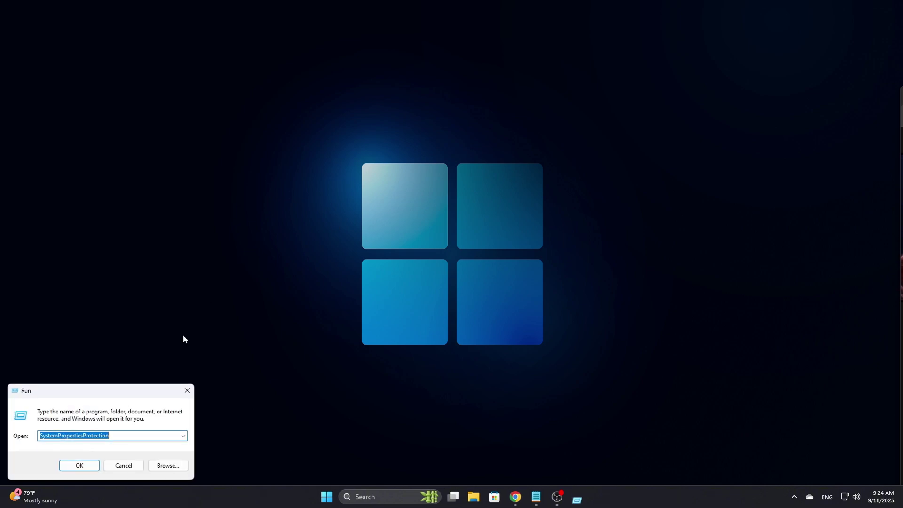
# - Paste the Control\Class path into the address bar and toggle the first class key
pyautogui.moveTo(136, 389); pyautogui.dragTo(487, 214)
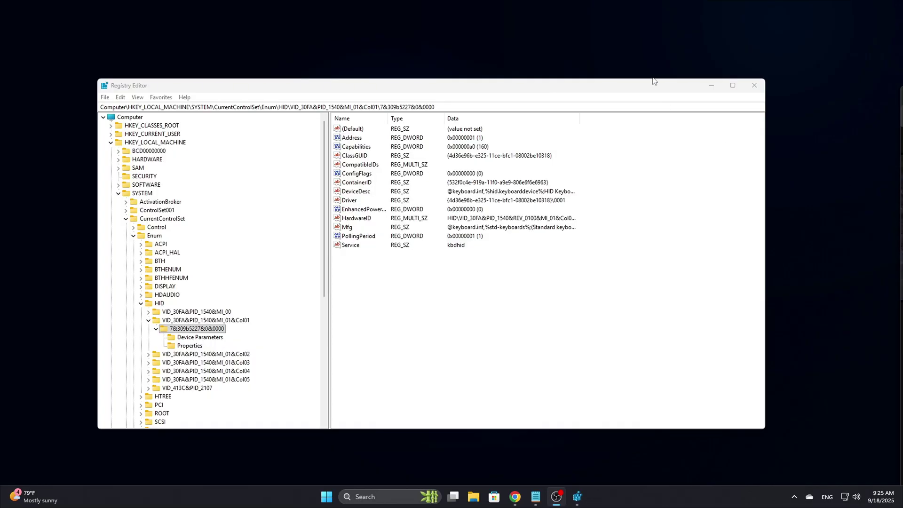
pyautogui.click(625, 107)
pyautogui.write('HKEY_LOCAL_MACHINE\\SYSTEM\\CurrentControlSet\\Control\\Class\\')
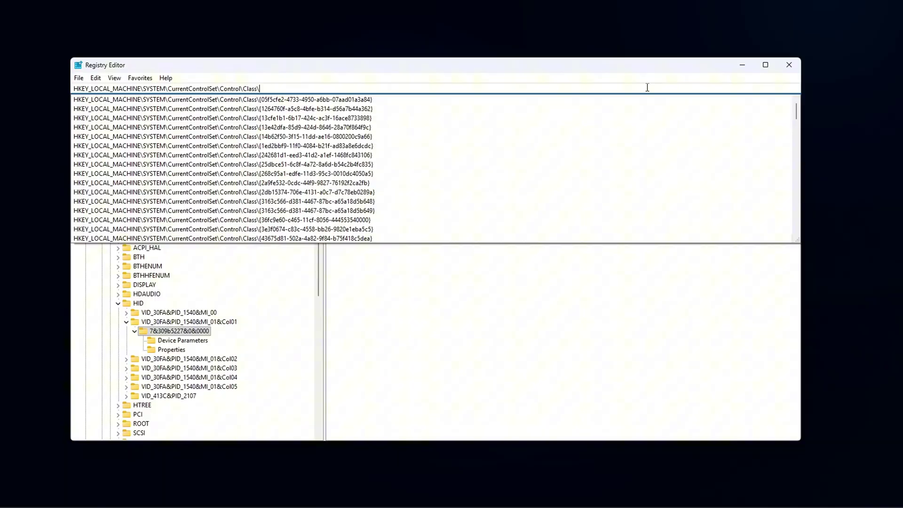
pyautogui.press('Return')
pyautogui.doubleClick(124, 102)
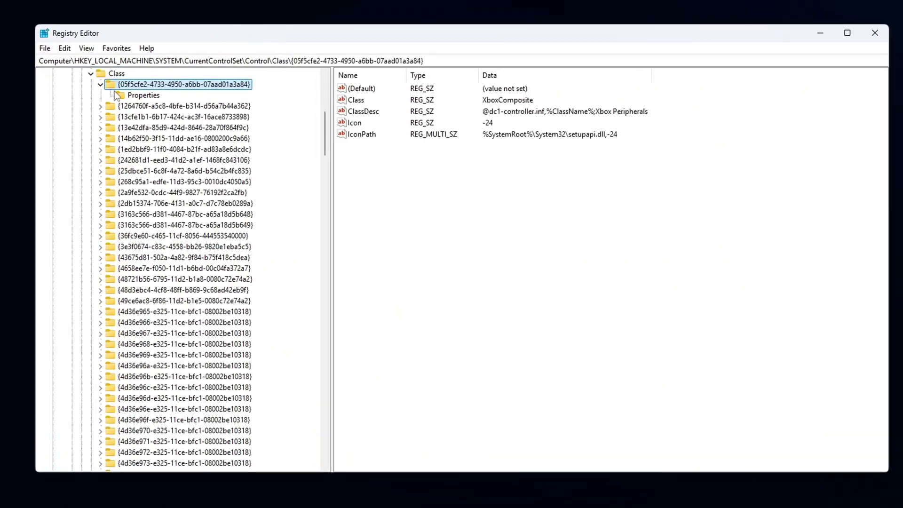
pyautogui.click(120, 103)
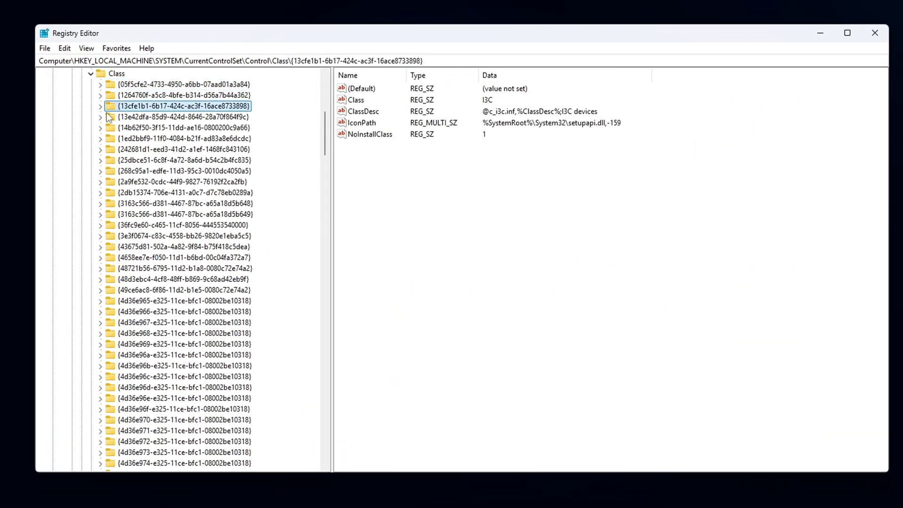
# - Expand the I3C through print-queue class keys and scroll the tree
pyautogui.click(100, 106)
pyautogui.click(100, 127)
pyautogui.click(100, 149)
pyautogui.click(100, 171)
pyautogui.scroll(-3, 130, 123)
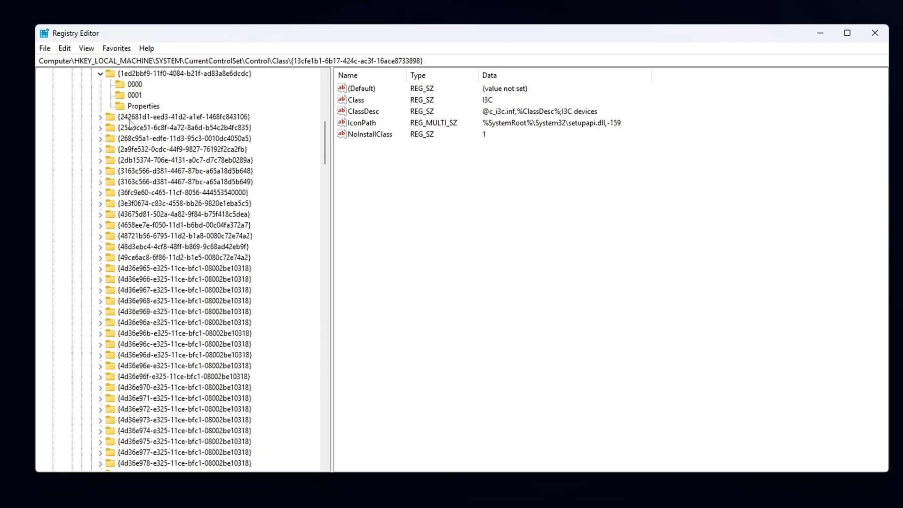
pyautogui.scroll(2, 132, 127)
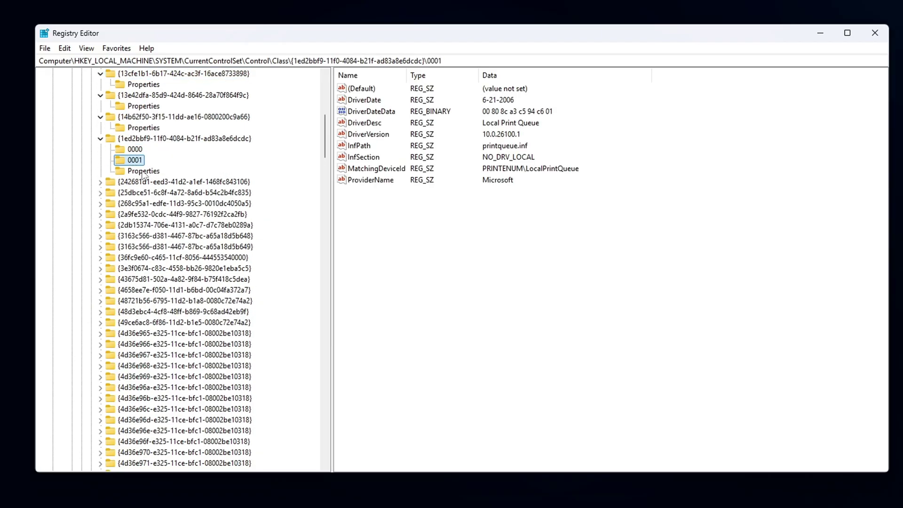
pyautogui.scroll(-8, 110, 198)
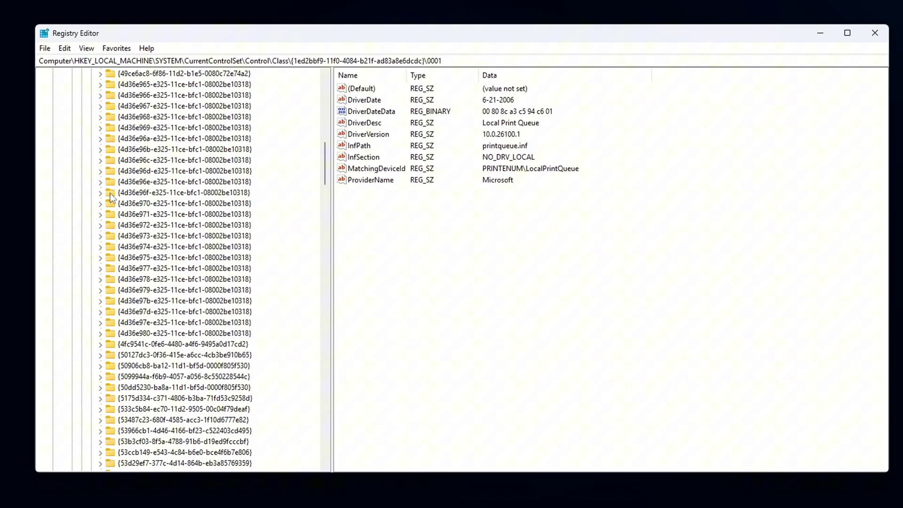
pyautogui.scroll(-15, 111, 197)
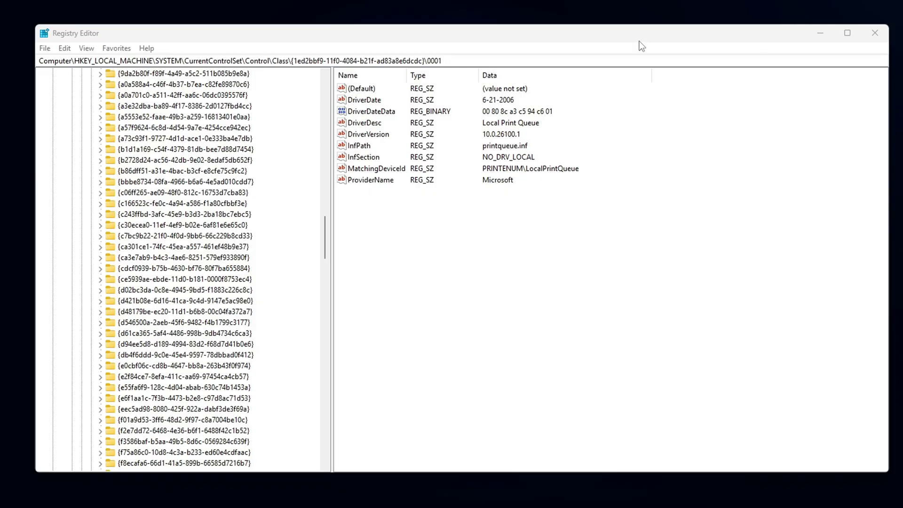
# - Re-enter Control\Class and expand class keys down to network class {4d36e972-e325-11ce-bfc1-08002be10318}
pyautogui.write('HKEY_LOCAL_MACHINE\\SYSTEM\\CurrentControlSet\\Control\\Class\\')
pyautogui.press('Return')
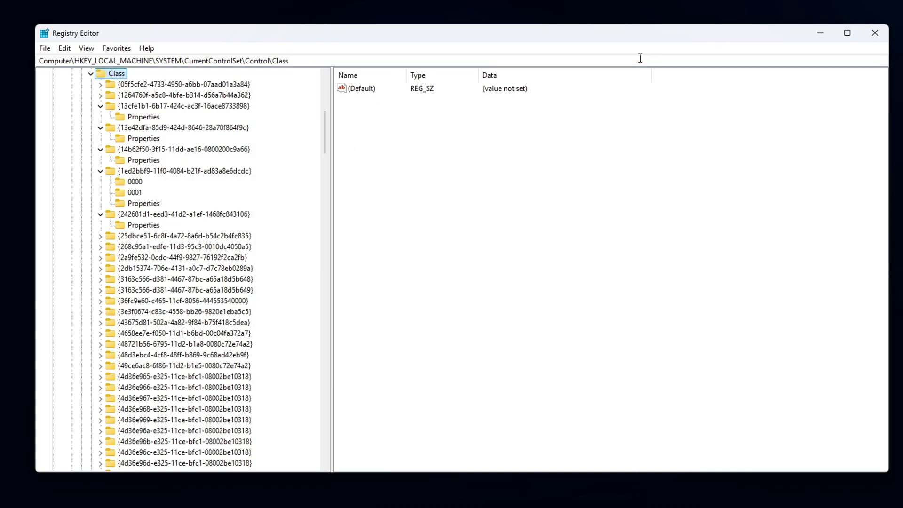
pyautogui.scroll(1, 152, 122)
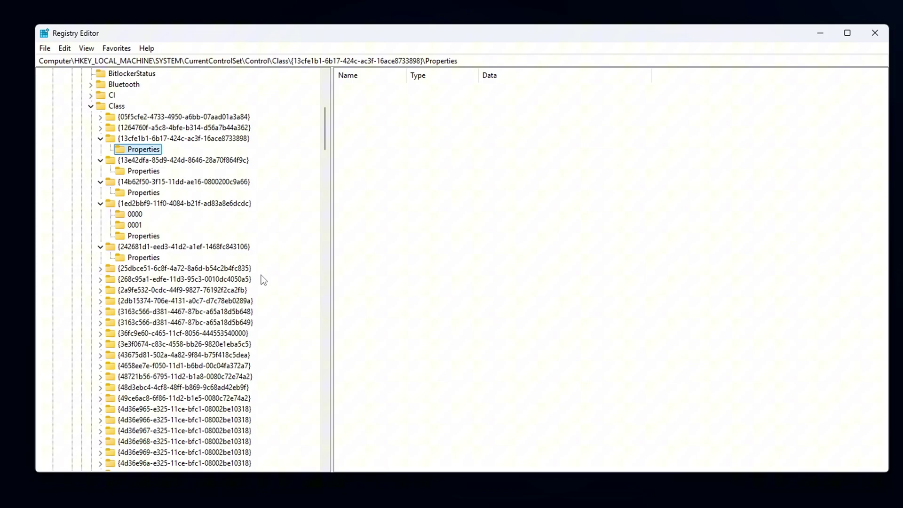
pyautogui.click(100, 268)
pyautogui.click(100, 289)
pyautogui.scroll(-2, 110, 297)
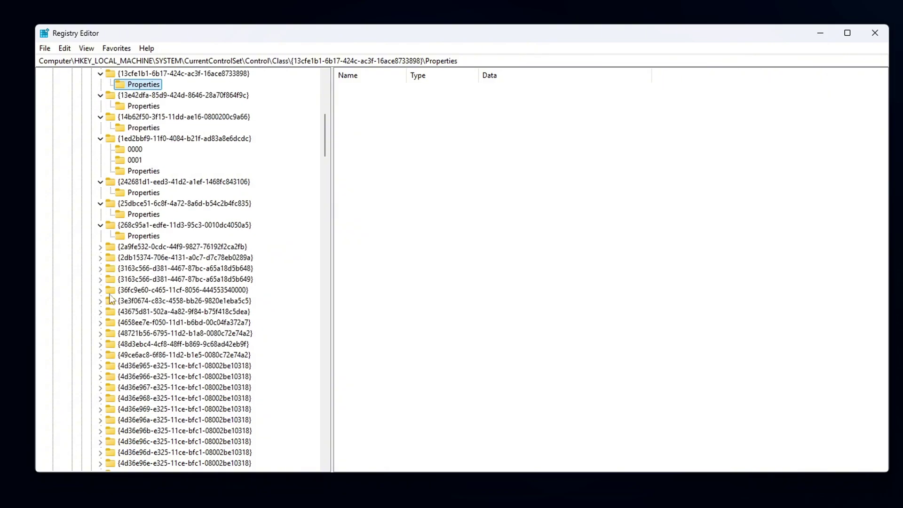
pyautogui.click(100, 247)
pyautogui.click(100, 268)
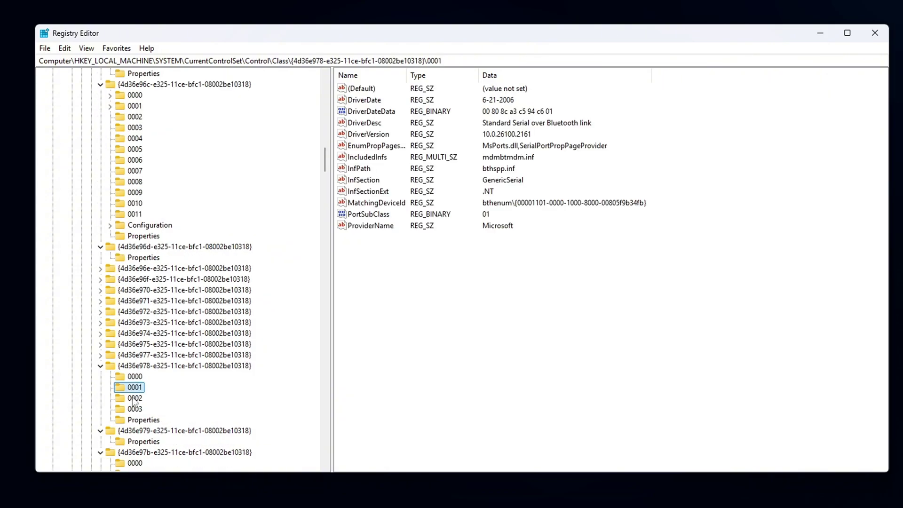
pyautogui.click(100, 354)
pyautogui.click(100, 344)
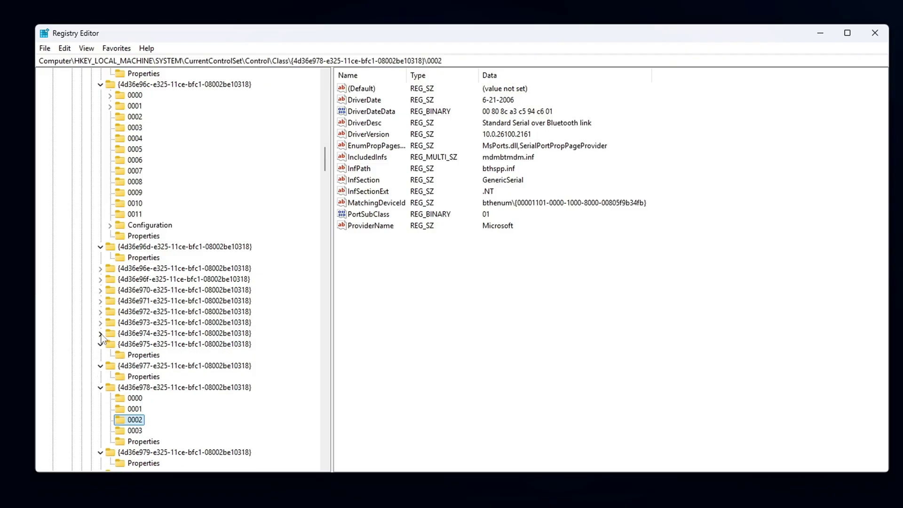
pyautogui.click(100, 333)
pyautogui.click(100, 322)
pyautogui.click(100, 311)
# - Step through network adapter subkeys 0000 to 0003, stopping on the Intel adapter's key
pyautogui.click(124, 312)
pyautogui.click(127, 323)
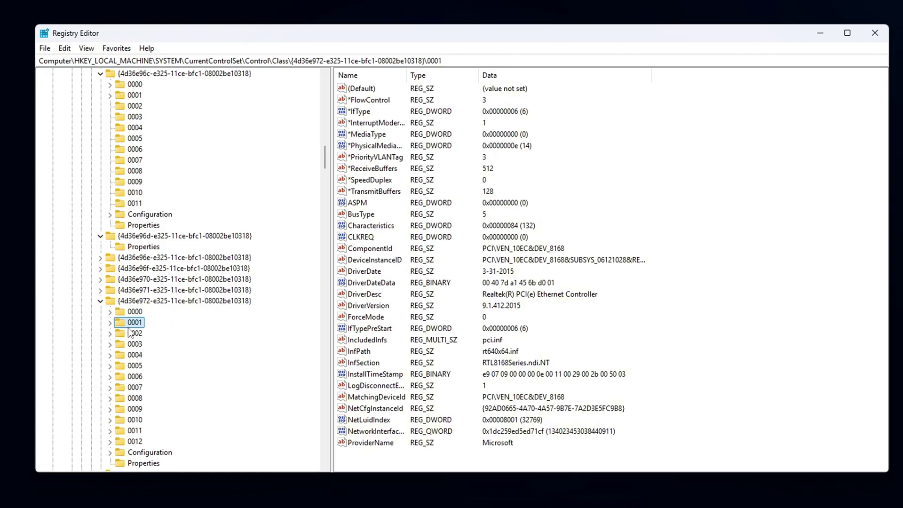
pyautogui.click(130, 334)
pyautogui.click(131, 344)
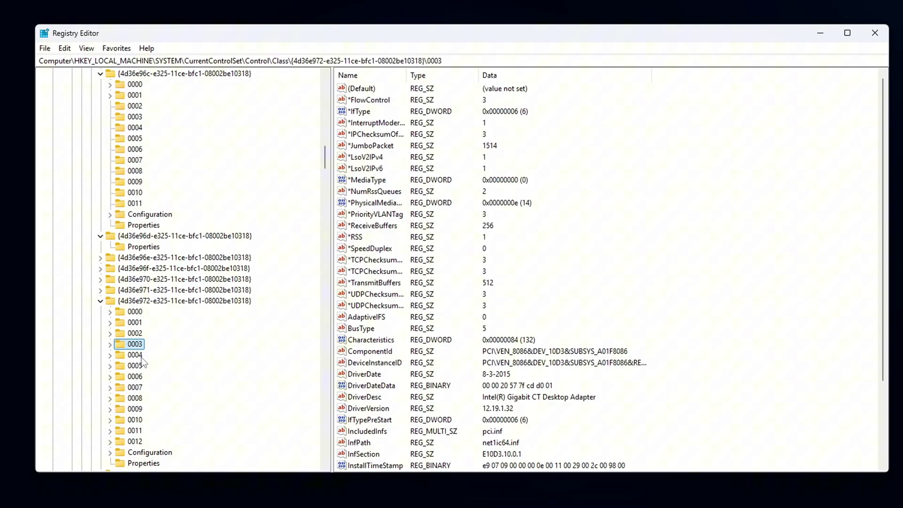
pyautogui.scroll(1, 166, 323)
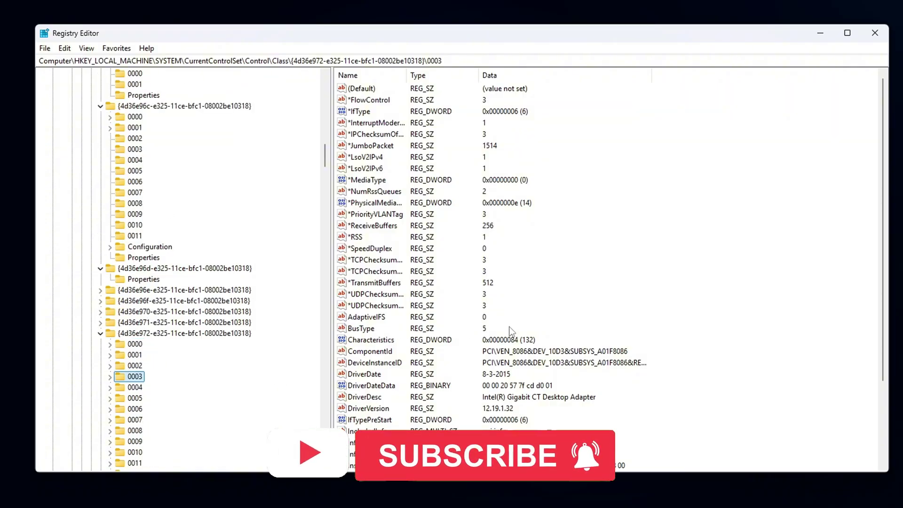
pyautogui.scroll(-3, 306, 363)
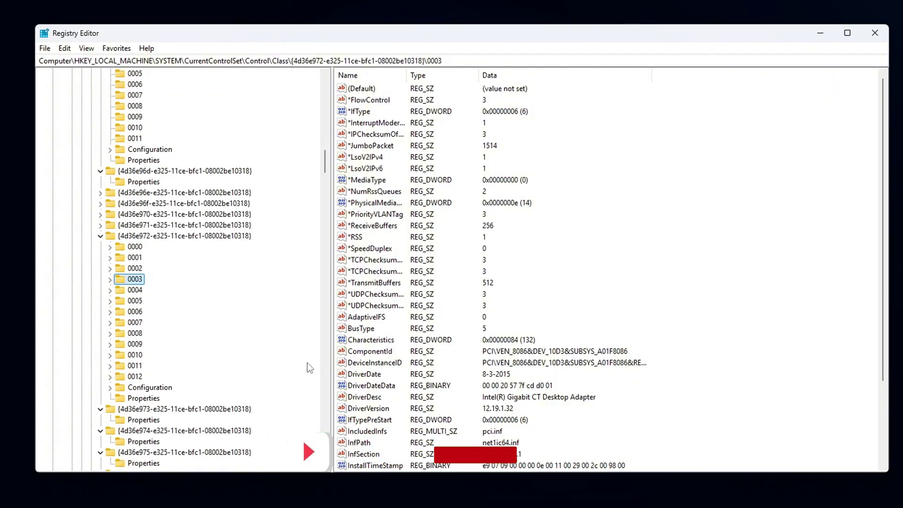
# - Open DriverDesc in 0003 to confirm the Intel(R) Gigabit CT Desktop Adapter, then close unchanged
pyautogui.click(134, 268)
pyautogui.click(134, 278)
pyautogui.scroll(-3, 545, 319)
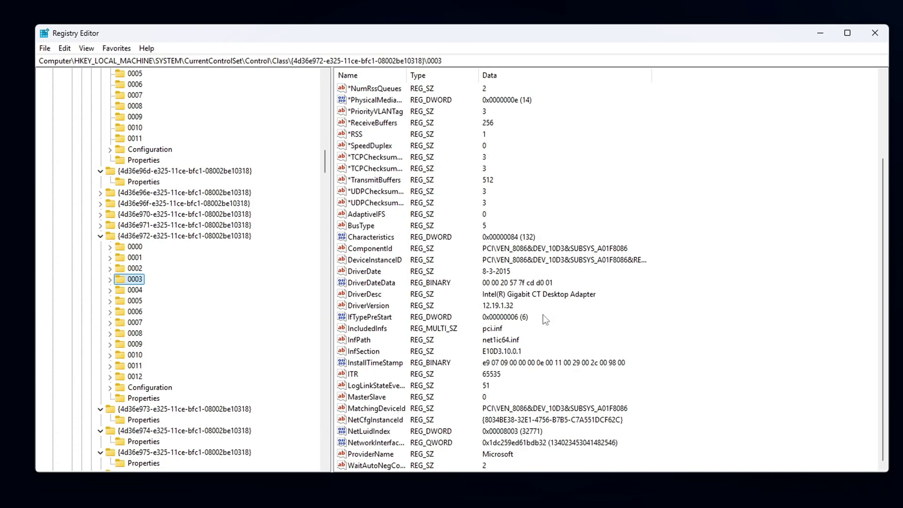
pyautogui.doubleClick(365, 295)
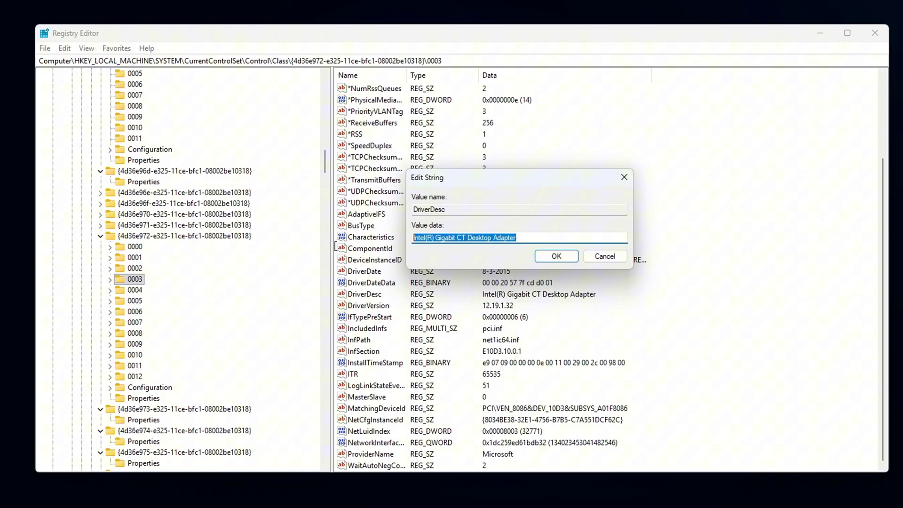
pyautogui.click(568, 259)
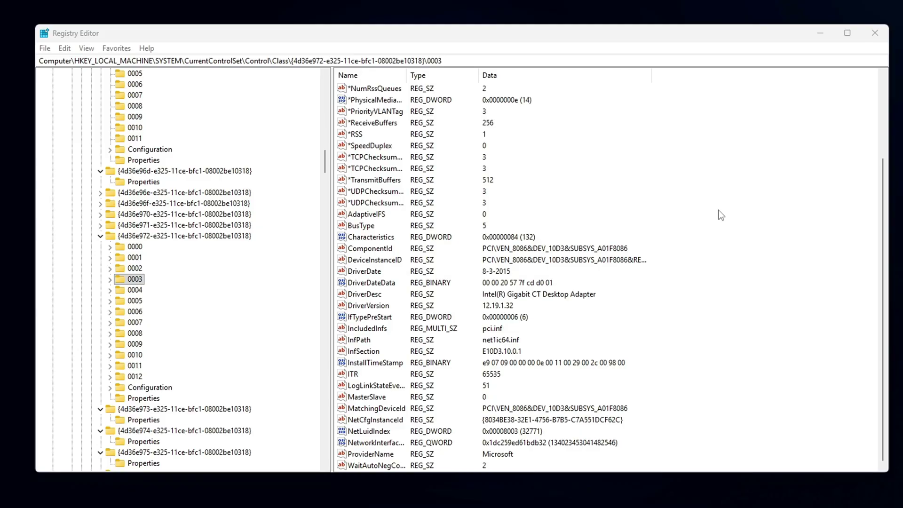
# - Add a PacketCoalescing DWORD to adapter key 0003 and open its editor, keeping data 0
pyautogui.click(815, 263)
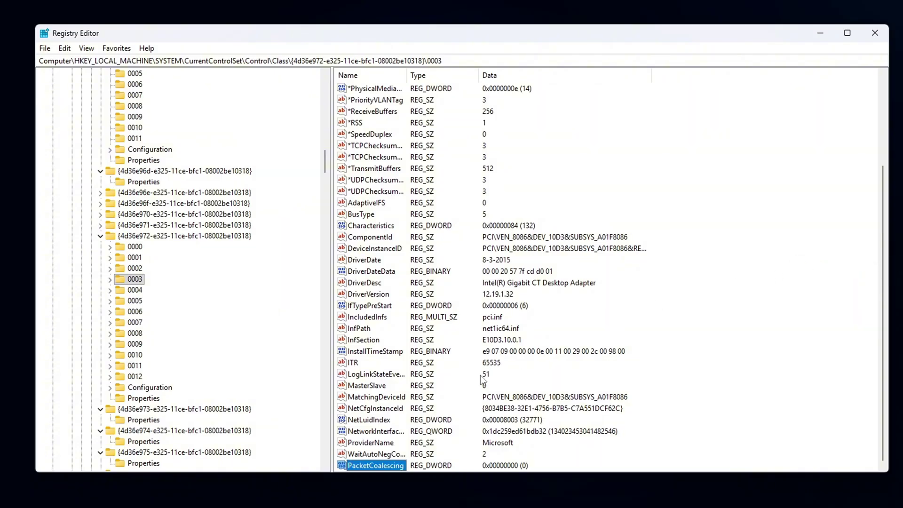
pyautogui.doubleClick(376, 465)
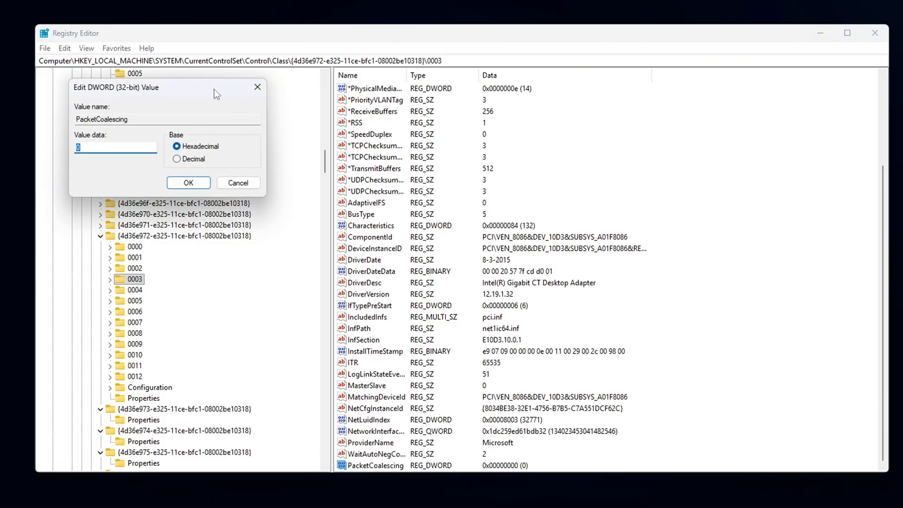
pyautogui.moveTo(213, 88); pyautogui.dragTo(647, 263)
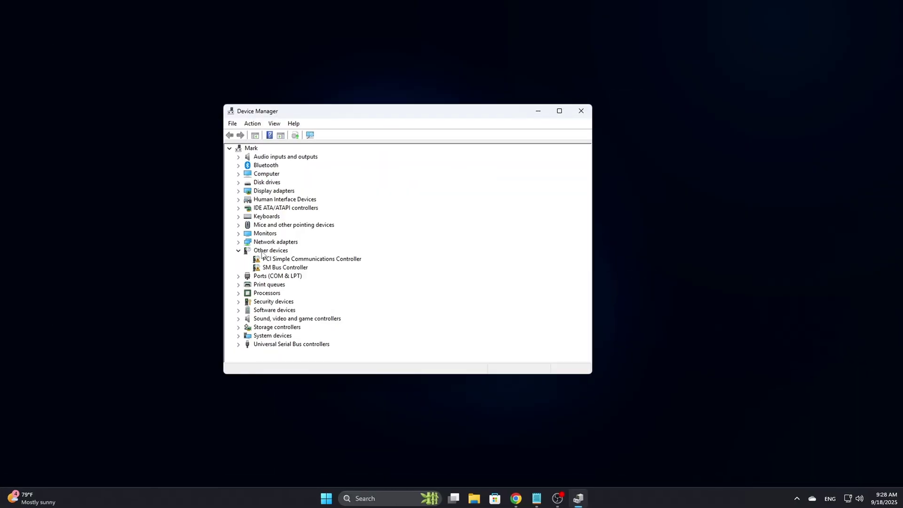
# - Expand Network adapters, glance at the Realtek settings, and open the Intel Gigabit CT's Advanced properties
pyautogui.click(238, 242)
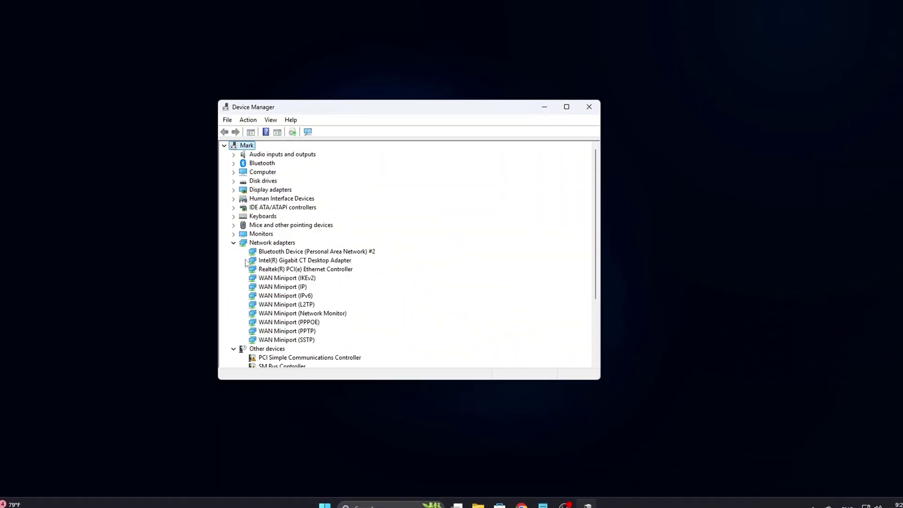
pyautogui.rightClick(288, 269)
pyautogui.click(319, 330)
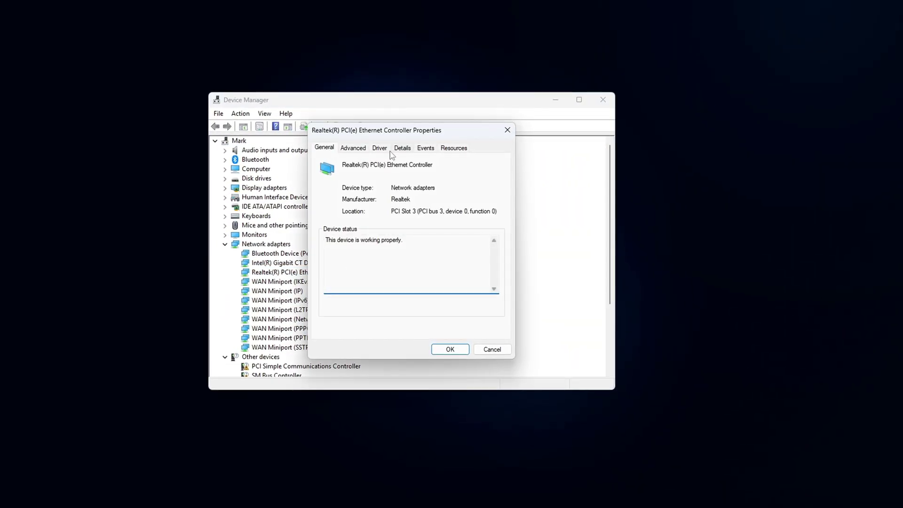
pyautogui.click(353, 149)
pyautogui.press('Escape')
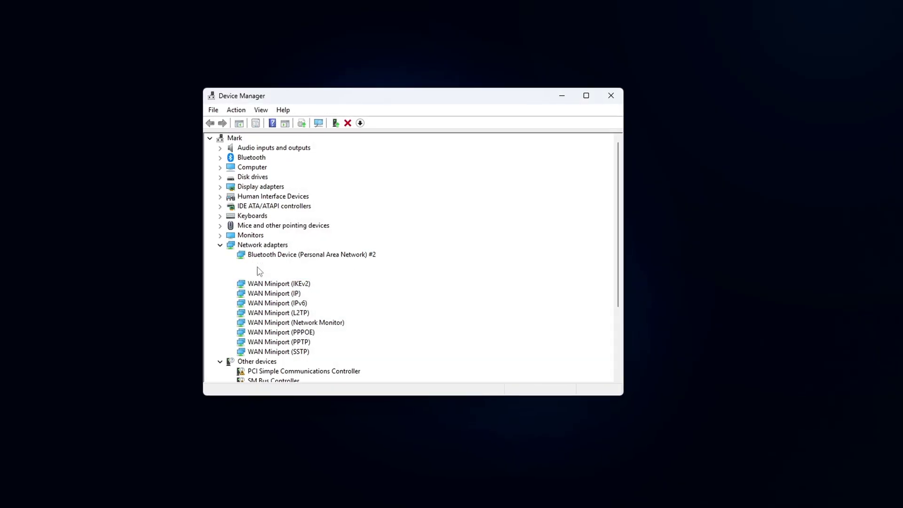
pyautogui.rightClick(261, 263)
pyautogui.click(301, 332)
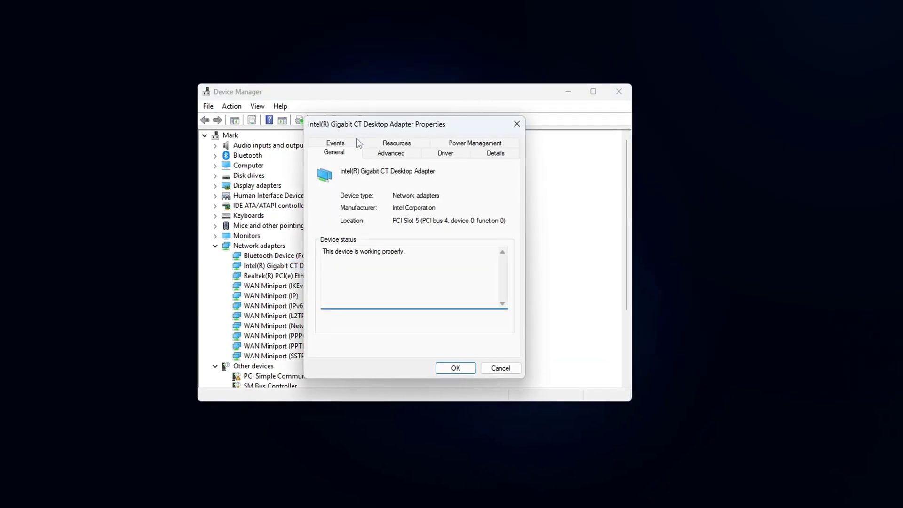
pyautogui.click(386, 157)
# - Set the Intel adapter's Interrupt Moderation to Disabled
pyautogui.scroll(-2, 352, 224)
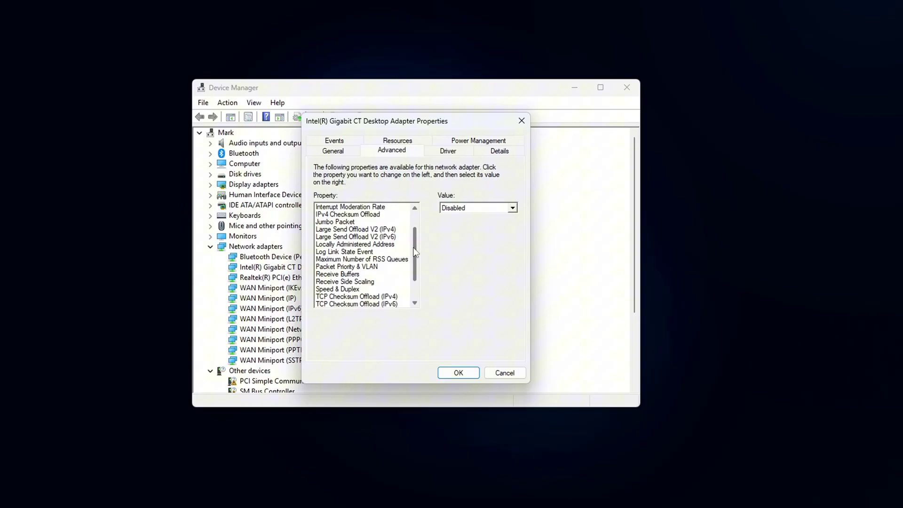
pyautogui.scroll(2, 352, 224)
pyautogui.click(350, 237)
pyautogui.click(350, 229)
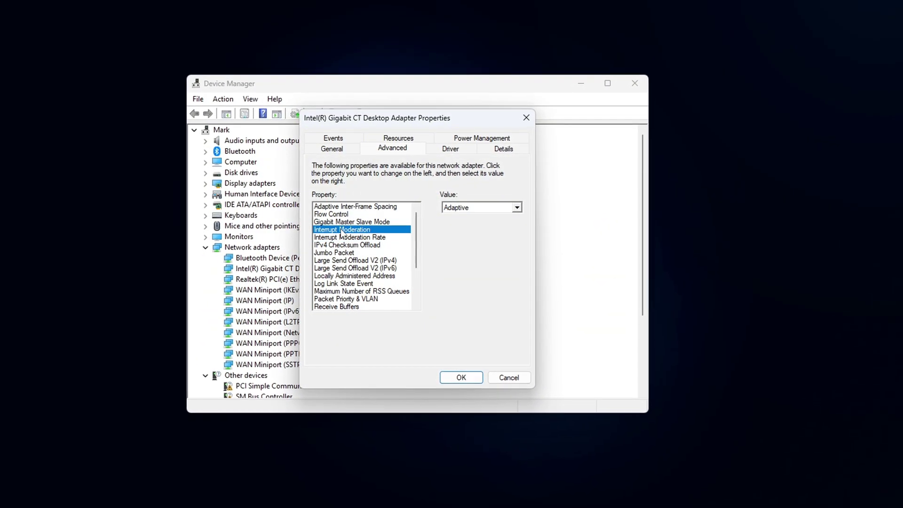
pyautogui.click(505, 209)
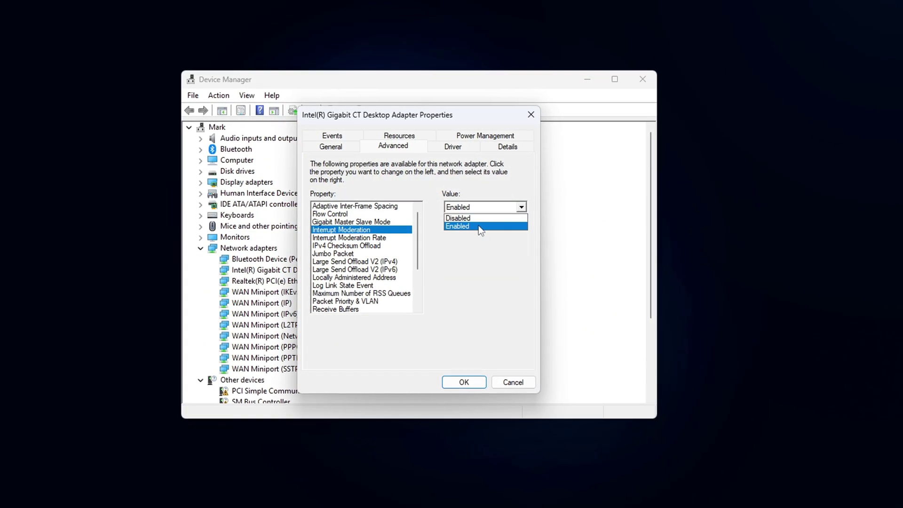
pyautogui.click(479, 218)
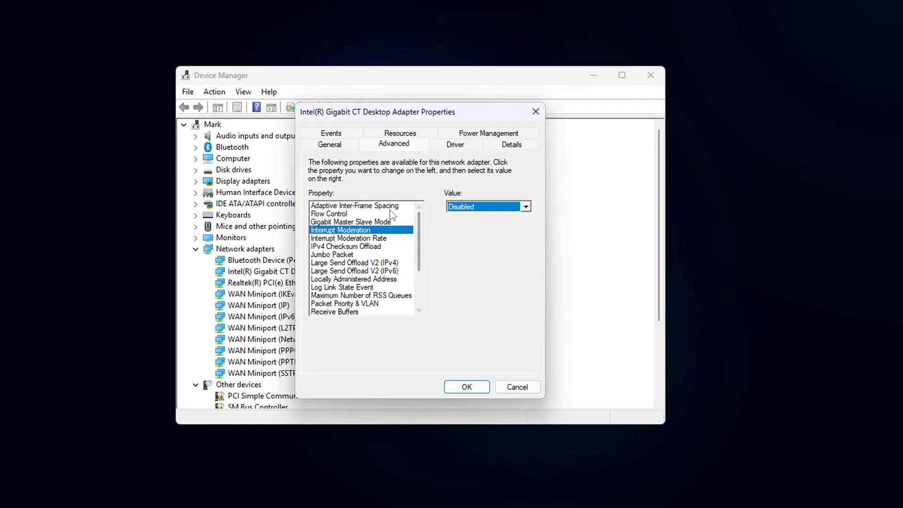
# - Set Interrupt Moderation Rate to Off and recheck both moderation settings
pyautogui.click(357, 238)
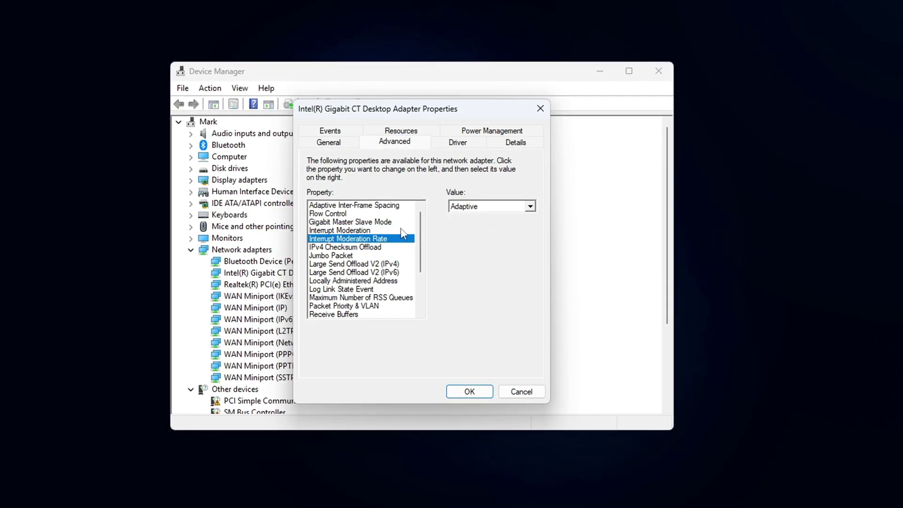
pyautogui.click(475, 208)
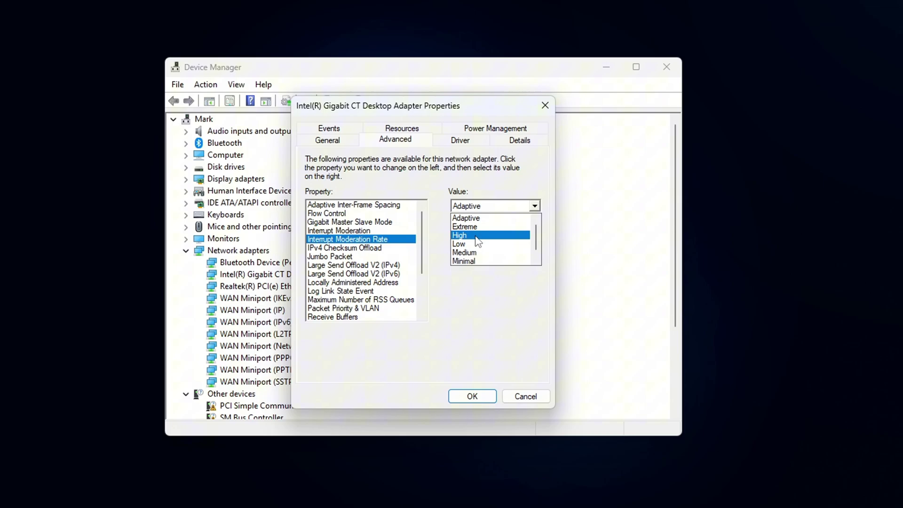
pyautogui.click(475, 261)
pyautogui.click(358, 230)
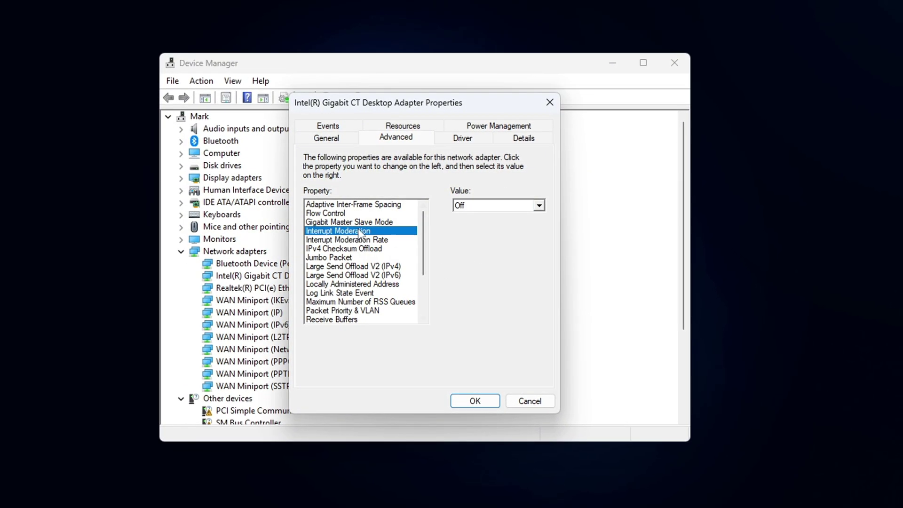
pyautogui.click(363, 240)
pyautogui.click(361, 230)
pyautogui.click(361, 240)
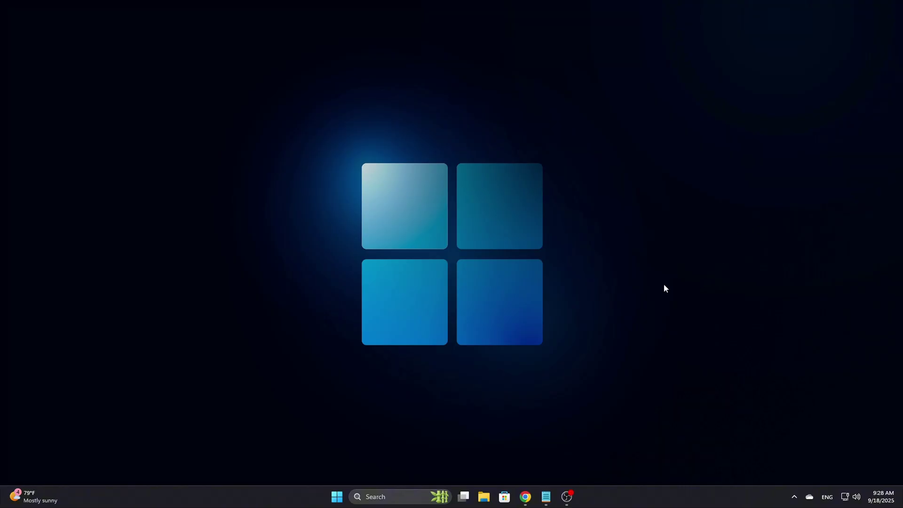
# - Close the accidentally opened Disk Management and reopen Device Manager from the Win+X menu
pyautogui.press('super+x')
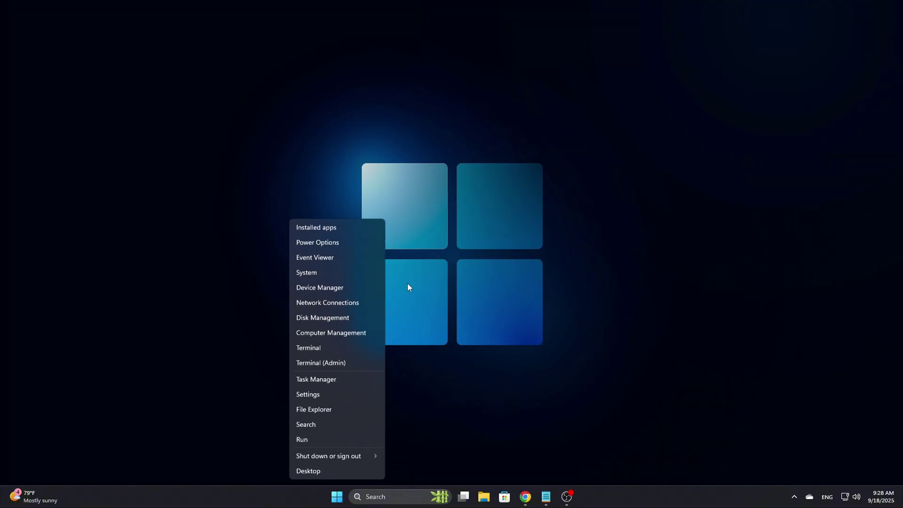
pyautogui.click(318, 318)
pyautogui.click(406, 56)
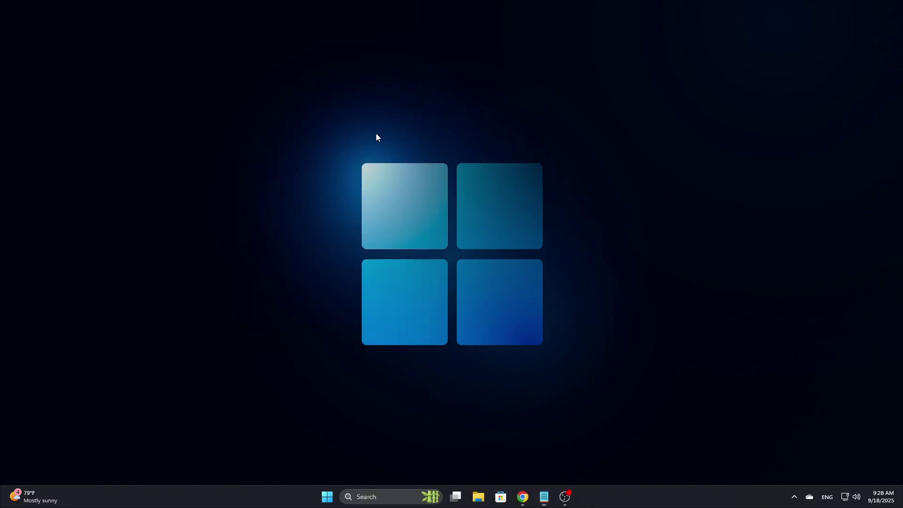
pyautogui.press('super+x')
pyautogui.click(334, 286)
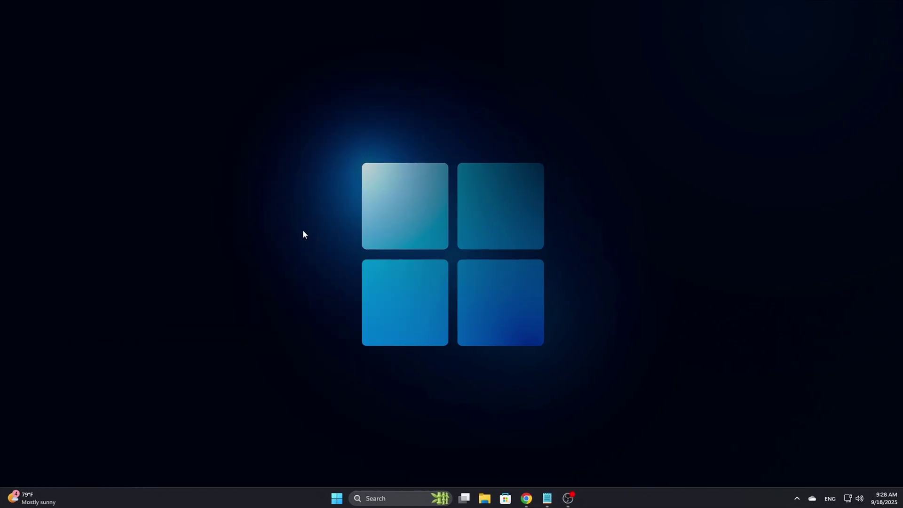
pyautogui.moveTo(318, 25); pyautogui.dragTo(524, 95)
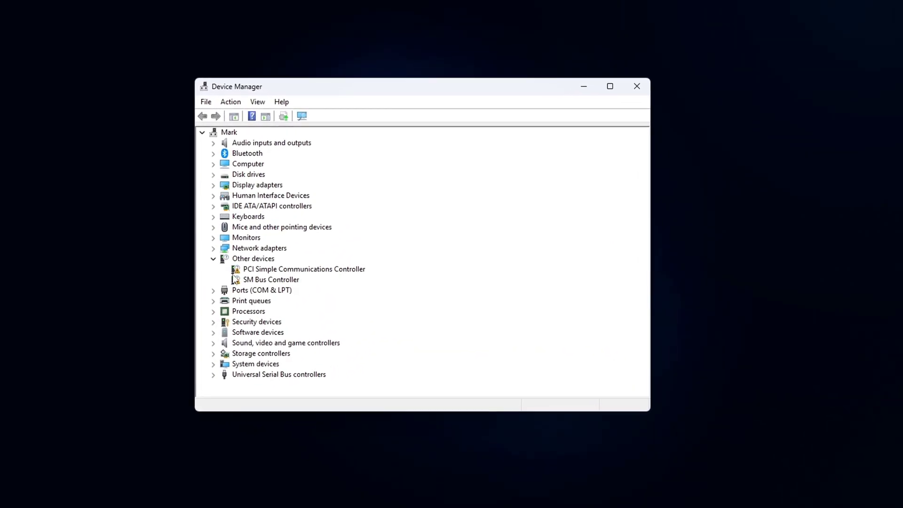
# - Set Interrupt Moderation to Disabled in the Intel Gigabit CT Desktop Adapter's advanced properties
pyautogui.click(217, 247)
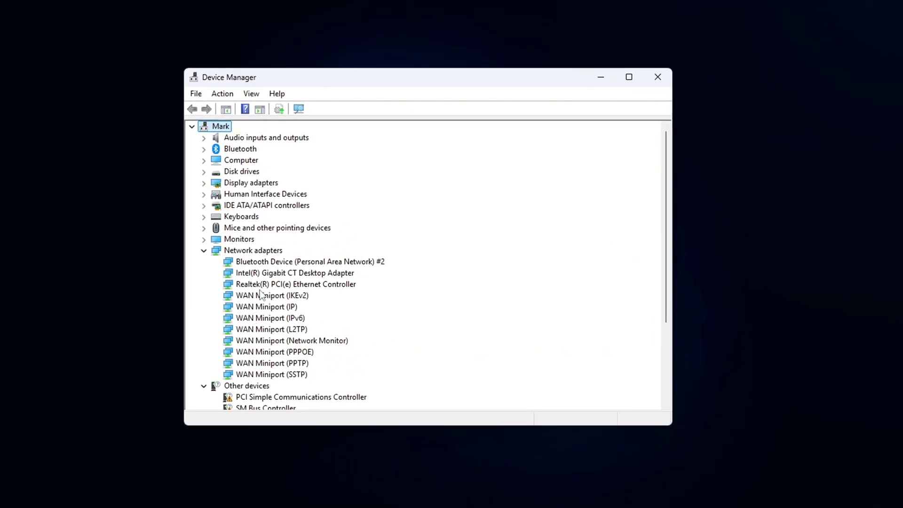
pyautogui.rightClick(277, 273)
pyautogui.click(294, 348)
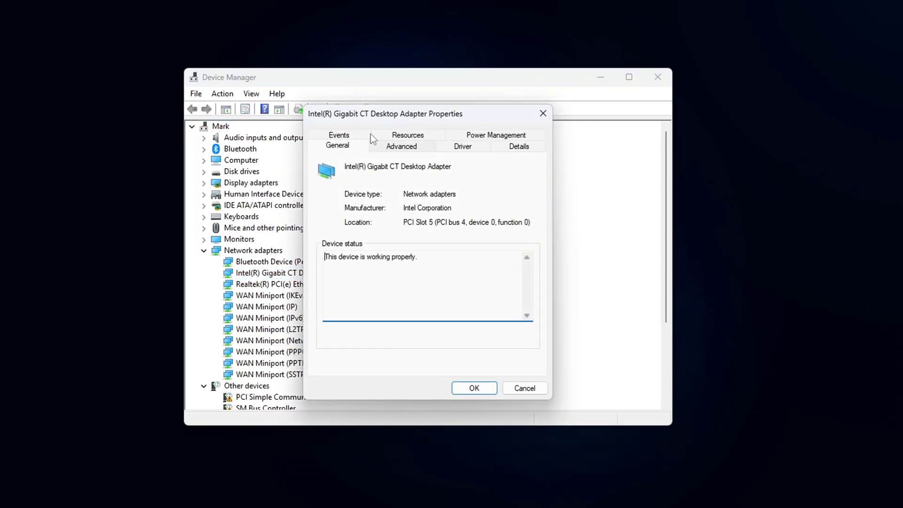
pyautogui.click(384, 147)
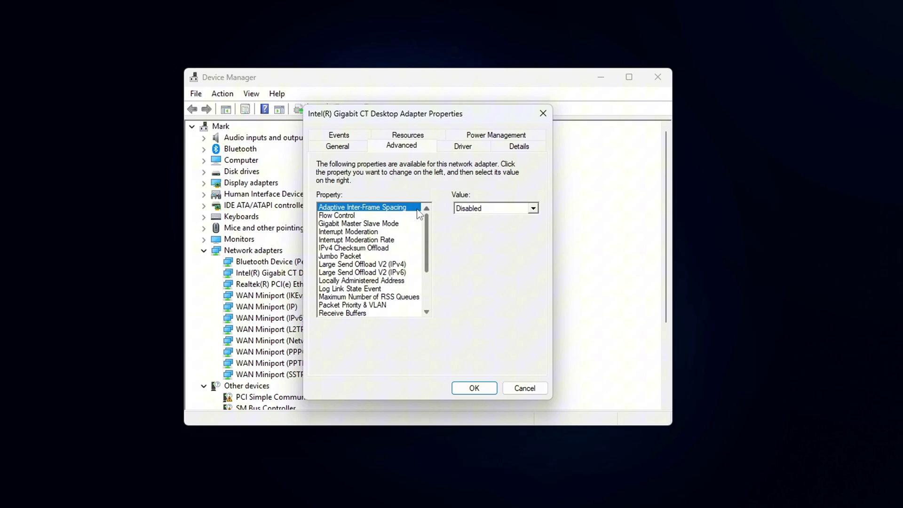
pyautogui.click(352, 232)
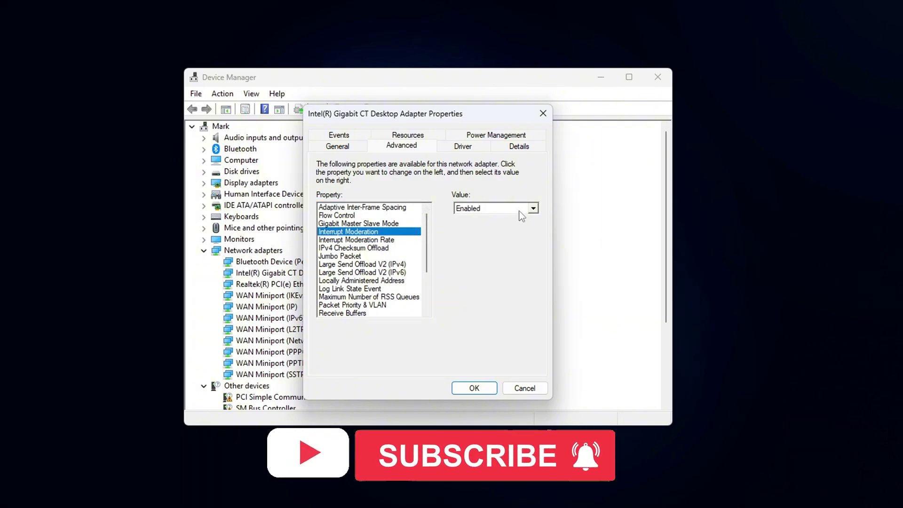
pyautogui.click(517, 211)
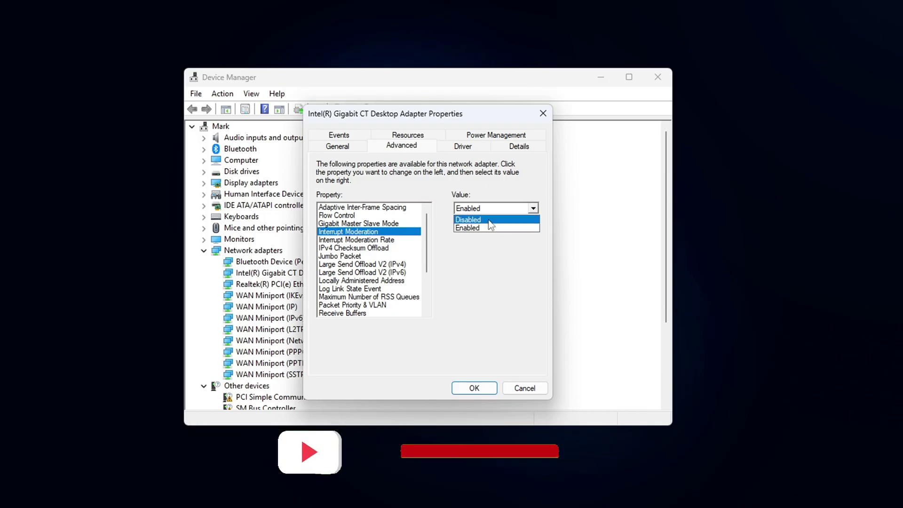
pyautogui.click(470, 218)
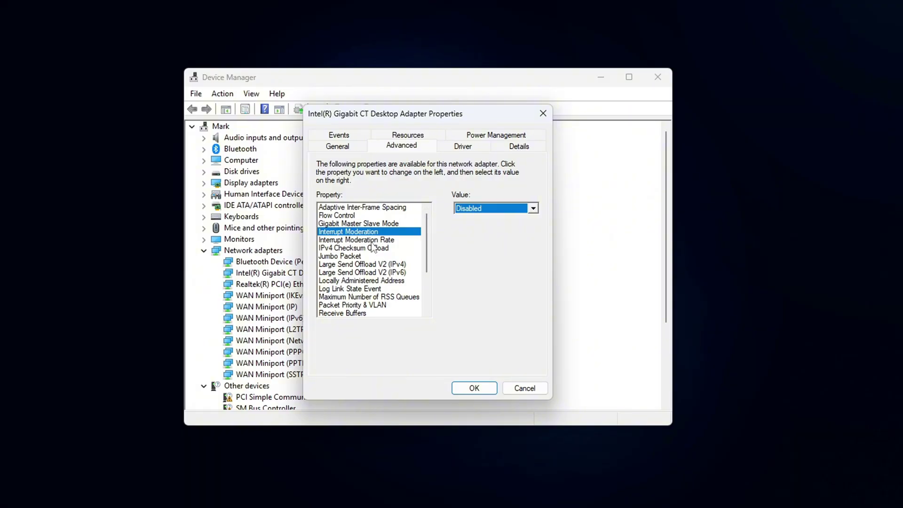
pyautogui.click(480, 211)
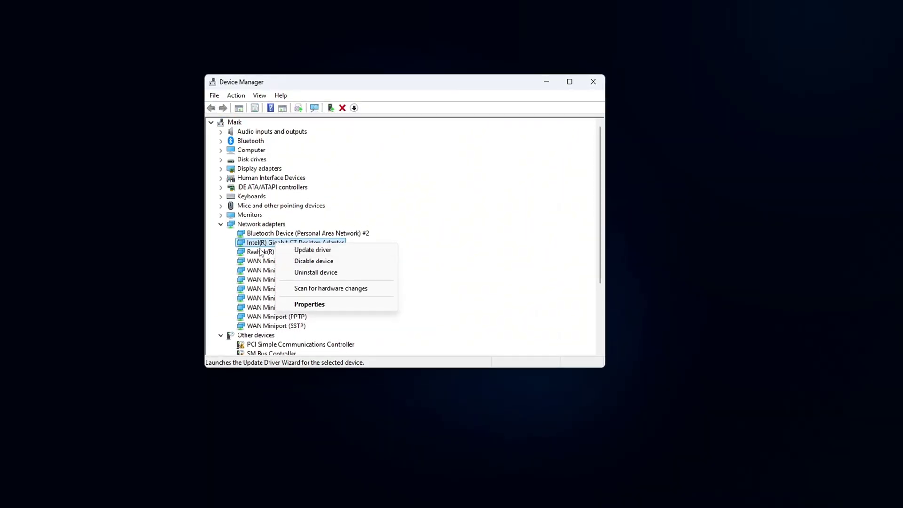
# - Open the Intel adapter's Advanced tab and compare the Receive Buffers and Transmit Buffers values
pyautogui.click(315, 310)
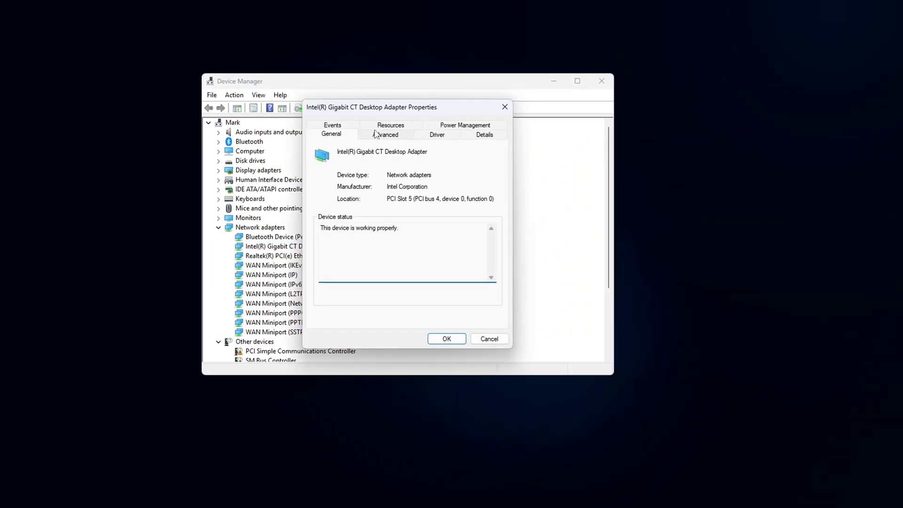
pyautogui.click(458, 154)
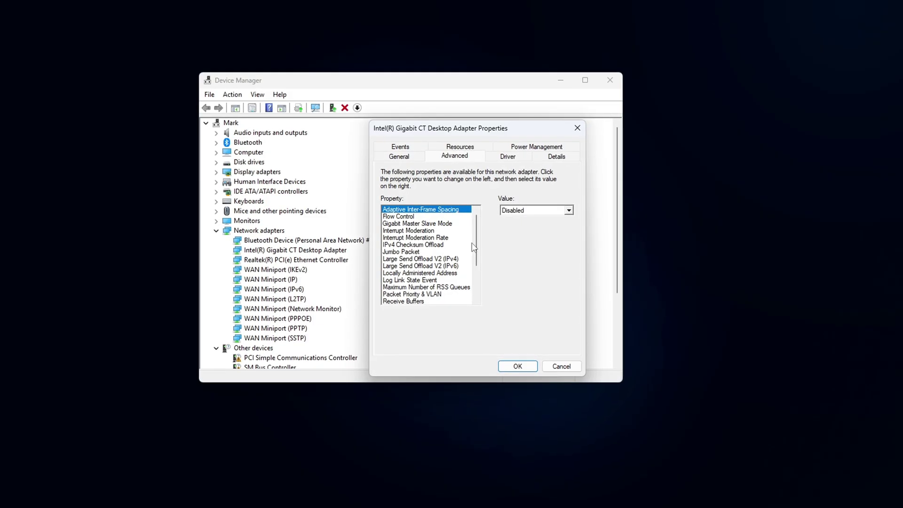
pyautogui.scroll(-2, 481, 228)
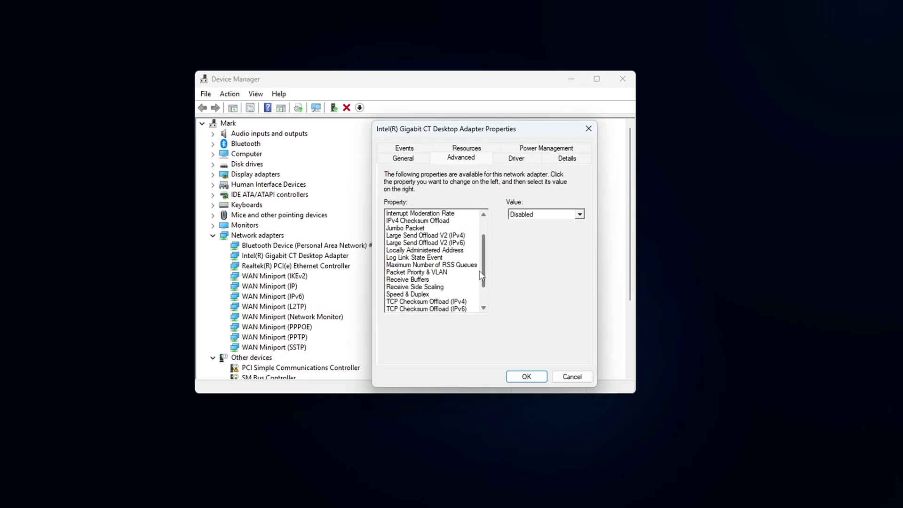
pyautogui.click(470, 279)
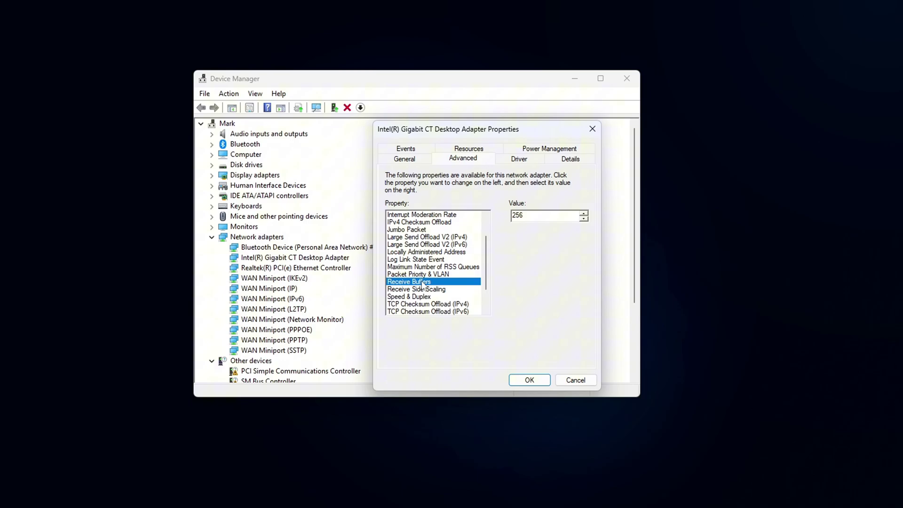
pyautogui.scroll(-2, 481, 296)
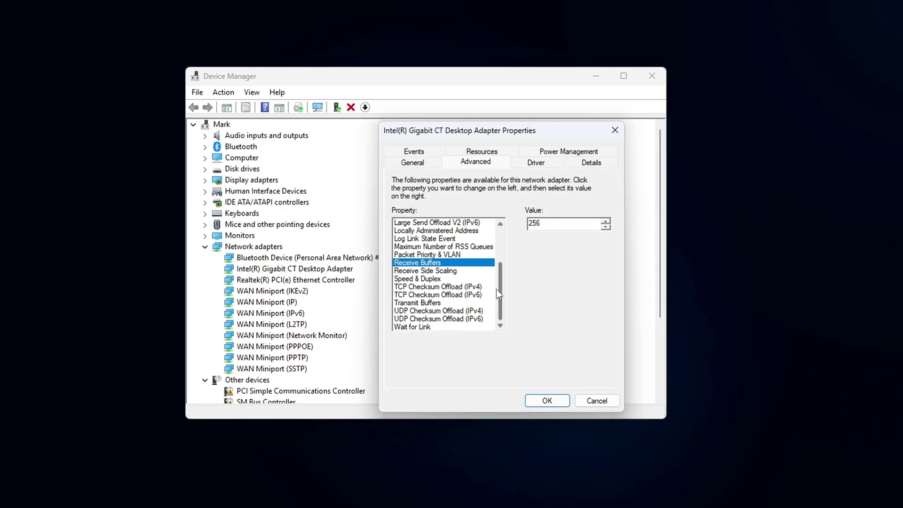
pyautogui.click(415, 301)
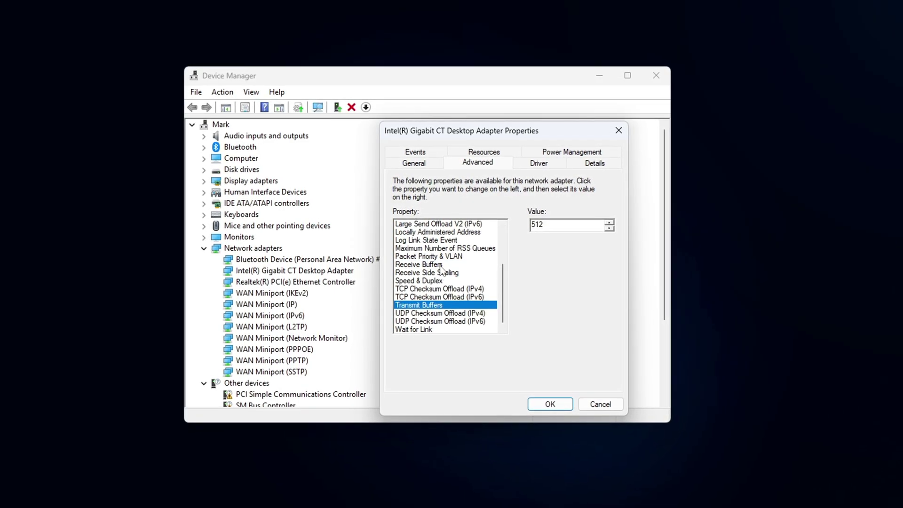
pyautogui.click(423, 264)
pyautogui.click(423, 305)
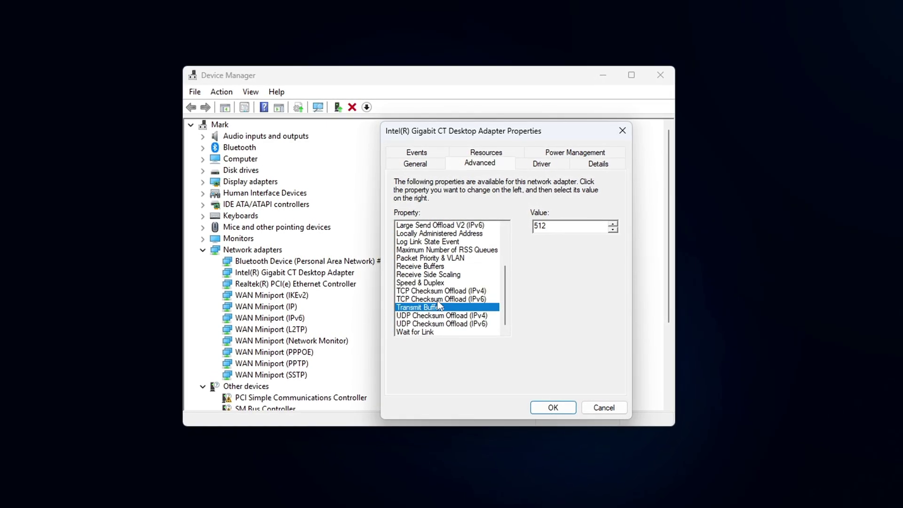
pyautogui.click(423, 264)
pyautogui.click(423, 305)
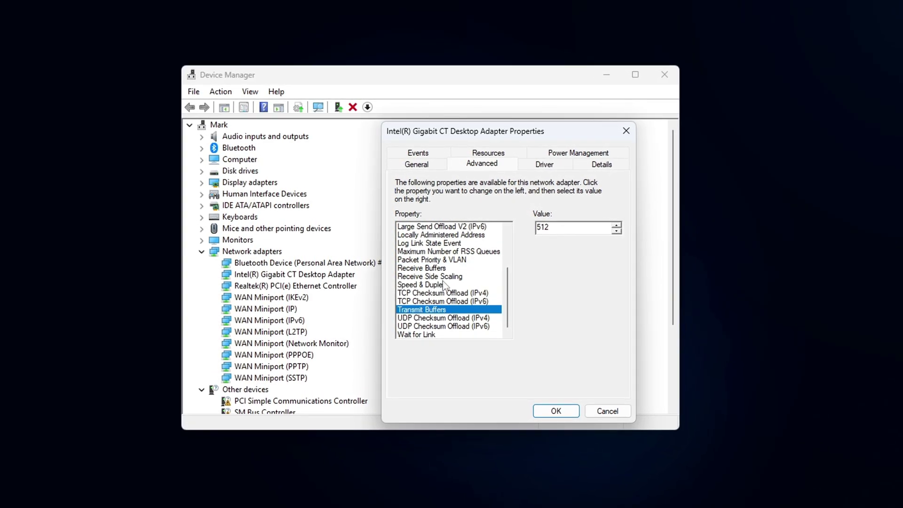
# - Set Receive Buffers to 128 and Transmit Buffers to 256, then confirm with OK
pyautogui.click(451, 267)
pyautogui.press('Tab')
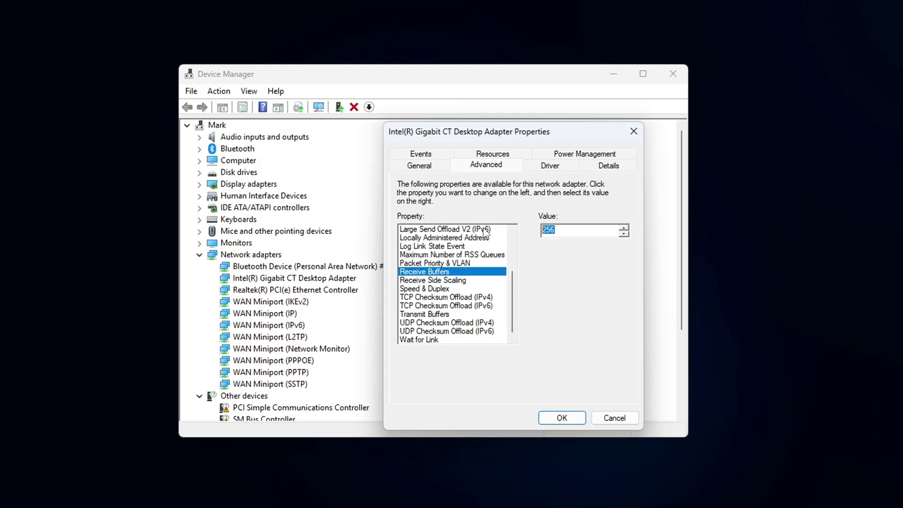
pyautogui.write('128')
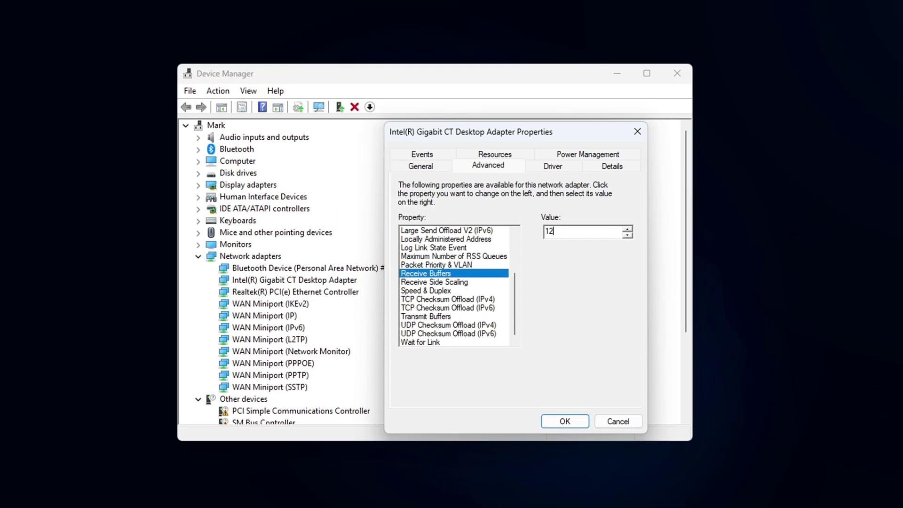
pyautogui.click(424, 314)
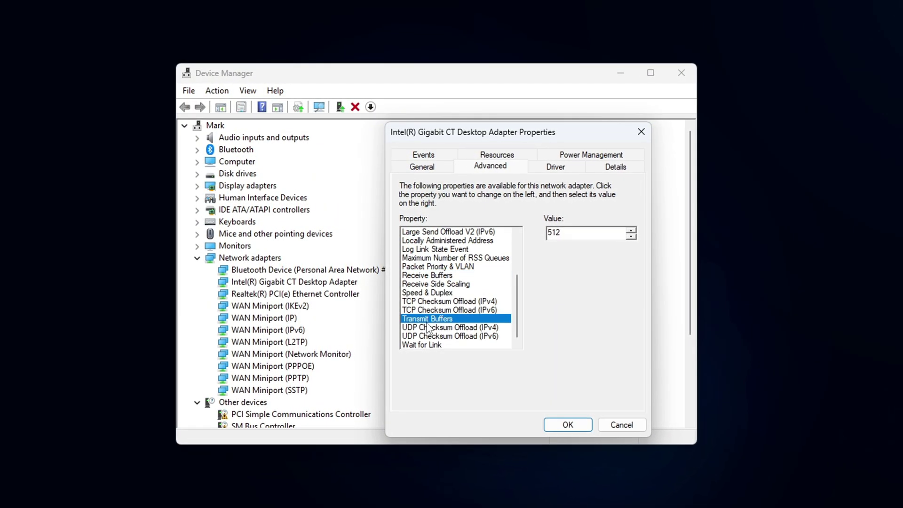
pyautogui.press('Tab')
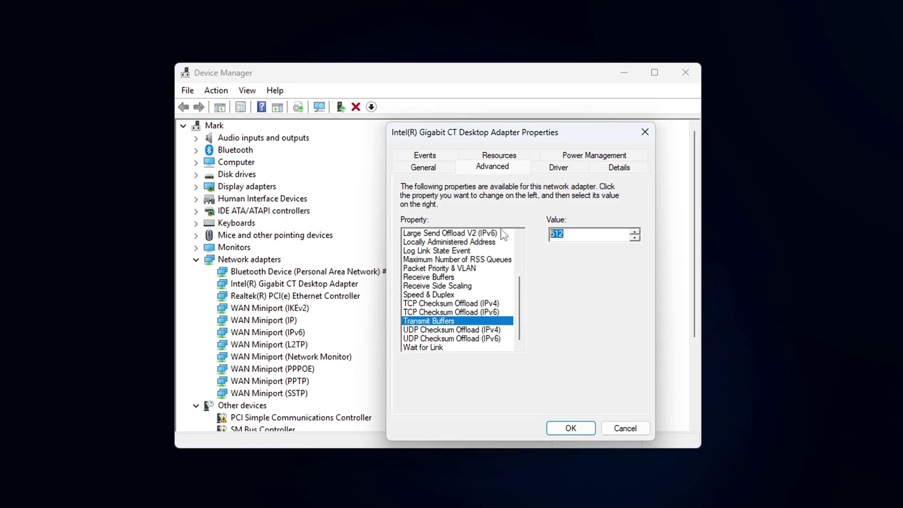
pyautogui.write('256')
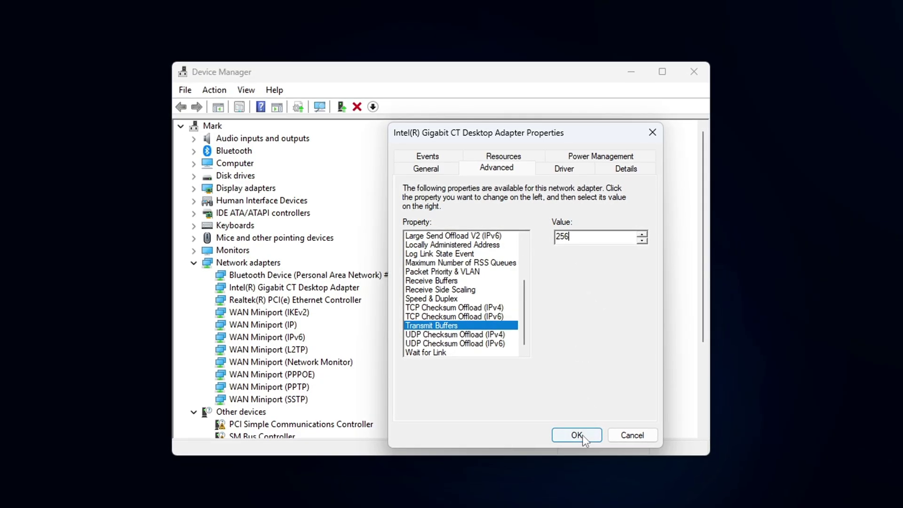
pyautogui.click(586, 439)
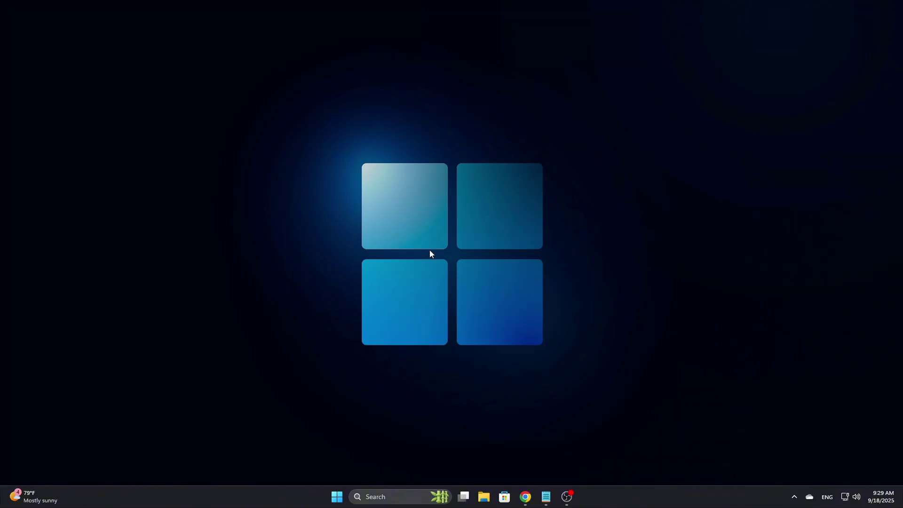
# - Reopen Device Manager, expand Network adapters and open the Intel adapter's properties
pyautogui.press('super+x')
pyautogui.click(320, 288)
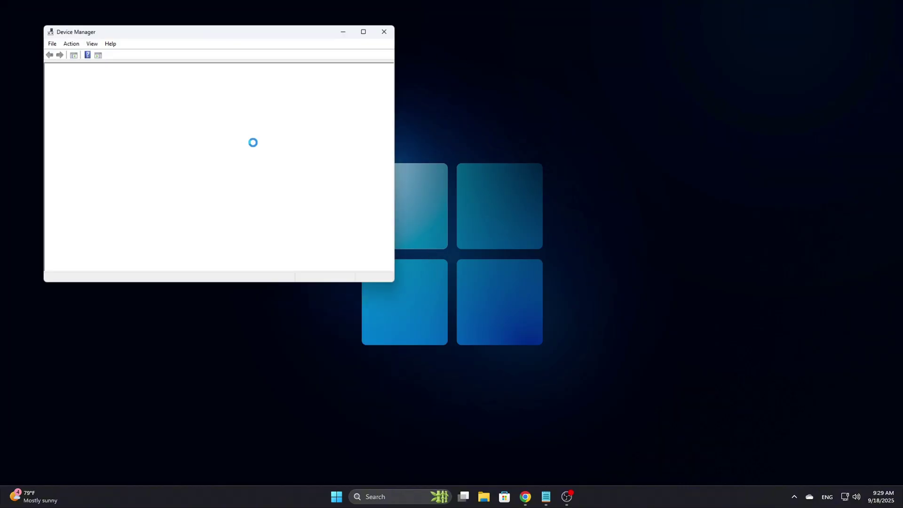
pyautogui.moveTo(222, 29); pyautogui.dragTo(402, 89)
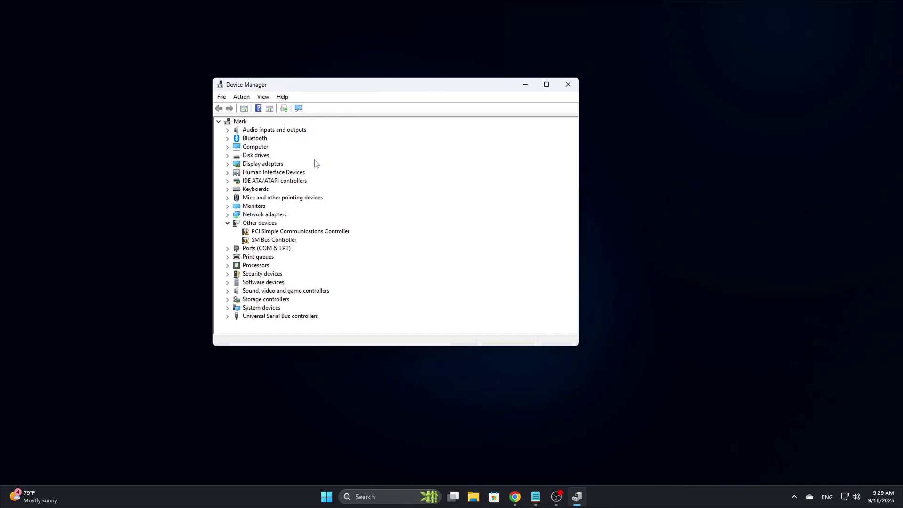
pyautogui.click(227, 216)
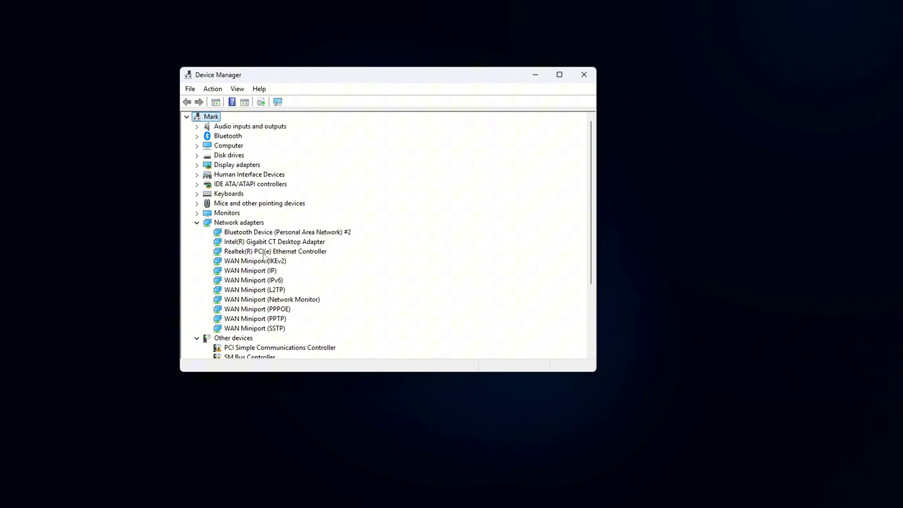
pyautogui.rightClick(277, 239)
pyautogui.click(260, 241)
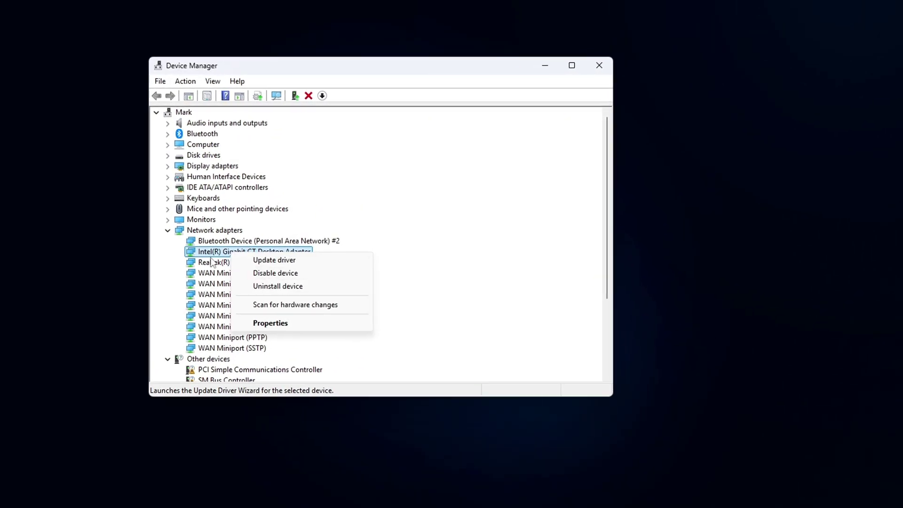
pyautogui.press('Escape')
pyautogui.rightClick(257, 249)
pyautogui.click(276, 319)
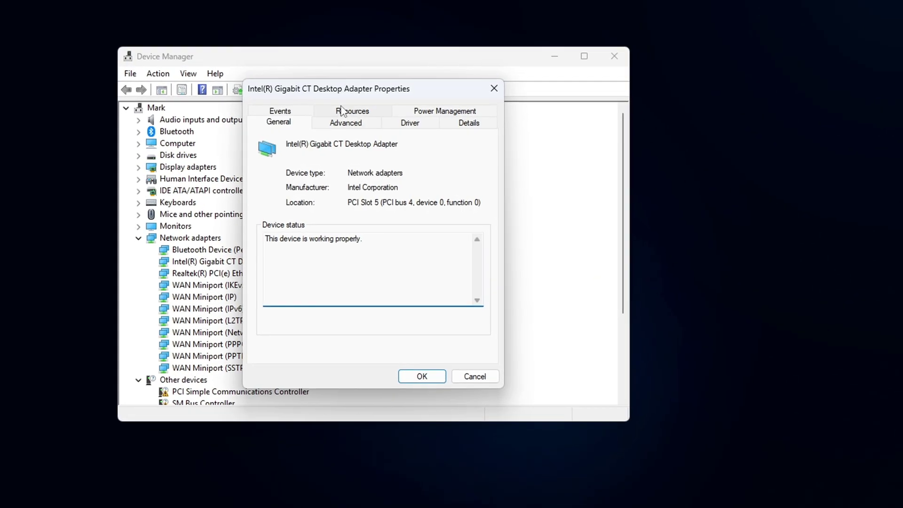
pyautogui.moveTo(400, 91); pyautogui.dragTo(480, 114)
# - Recheck Interrupt Moderation and both buffer values (256) on the Advanced tab, then close with OK
pyautogui.click(425, 147)
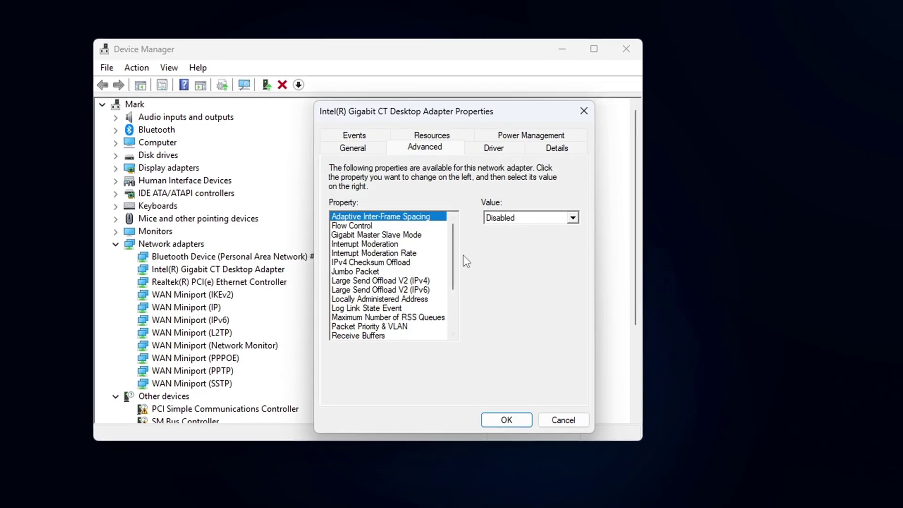
pyautogui.click(395, 243)
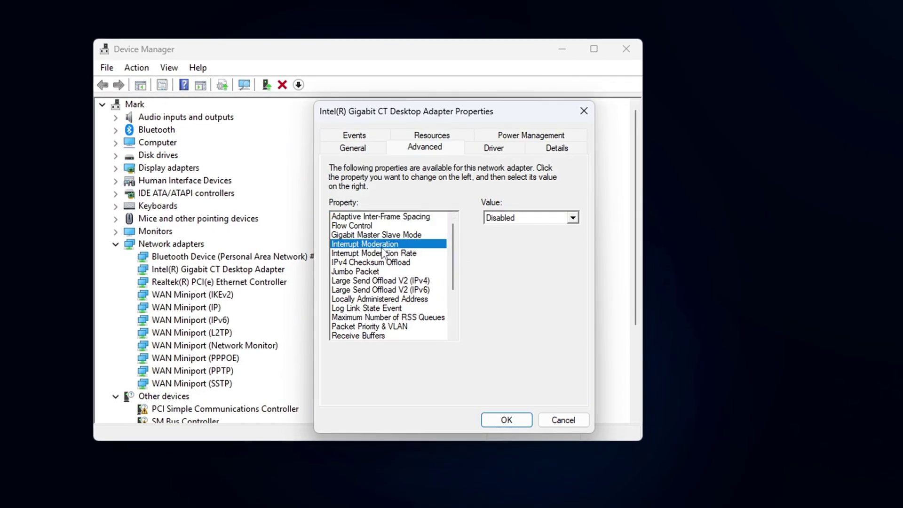
pyautogui.scroll(-2, 454, 324)
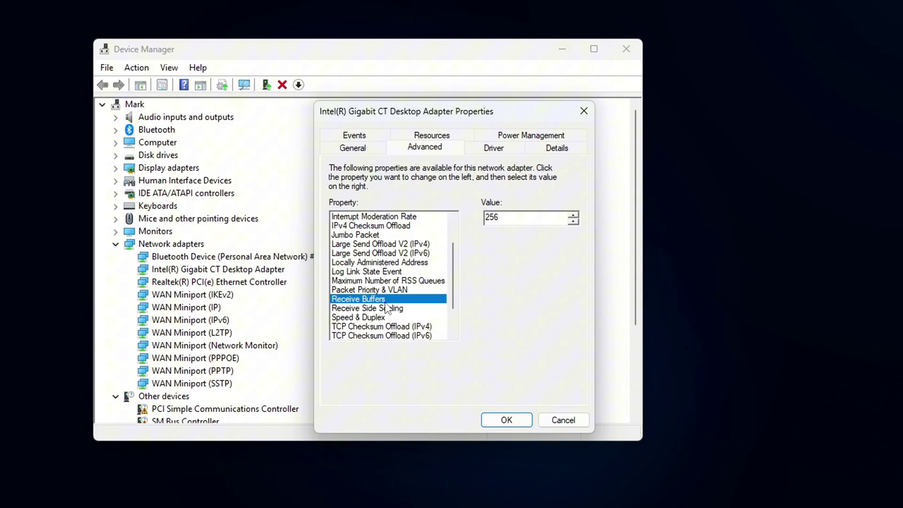
pyautogui.scroll(-2, 455, 305)
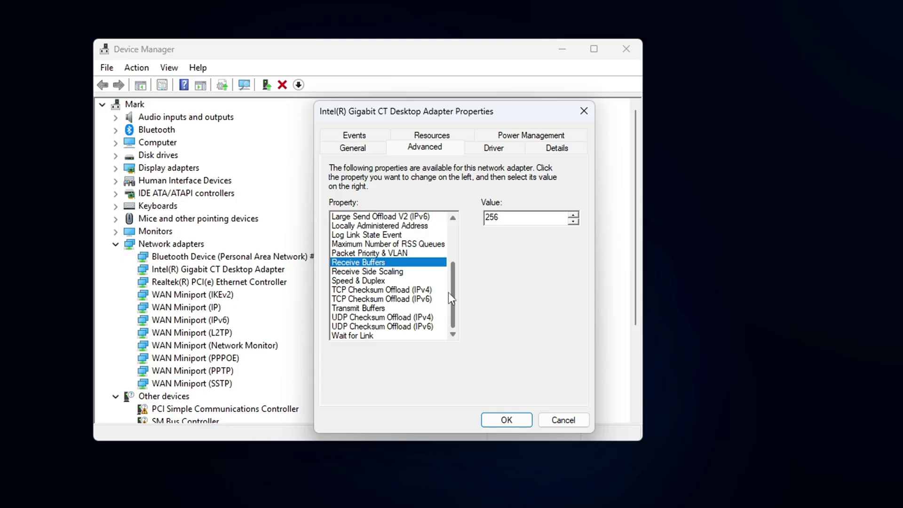
pyautogui.click(382, 308)
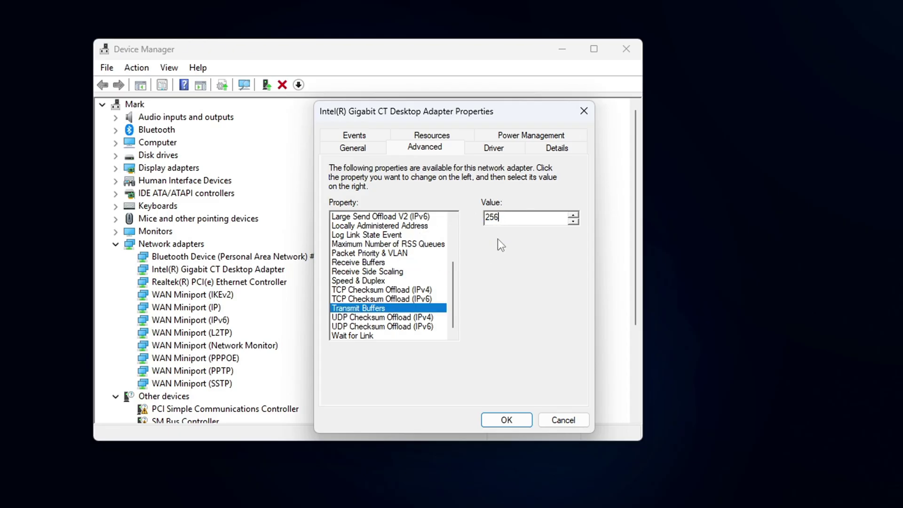
pyautogui.click(512, 420)
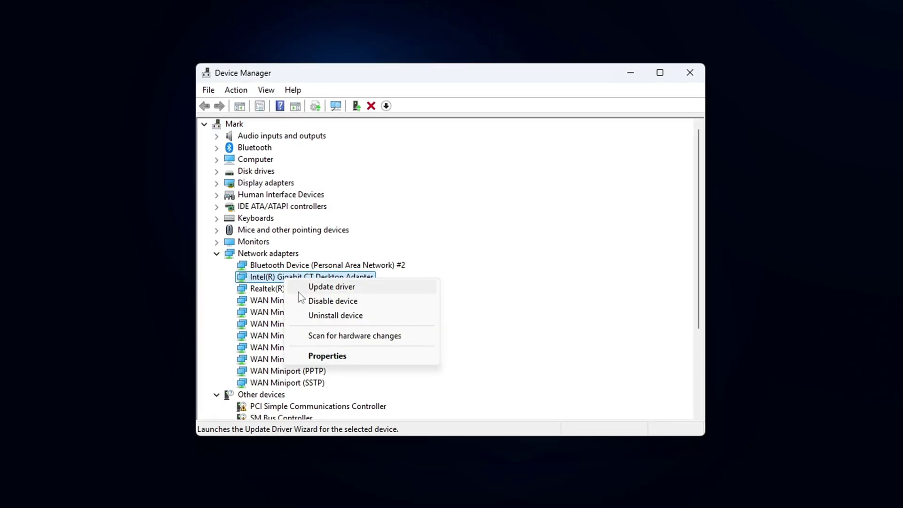
# - Reopen the Intel adapter's properties on the Advanced tab and scroll the property list
pyautogui.click(328, 355)
pyautogui.click(414, 144)
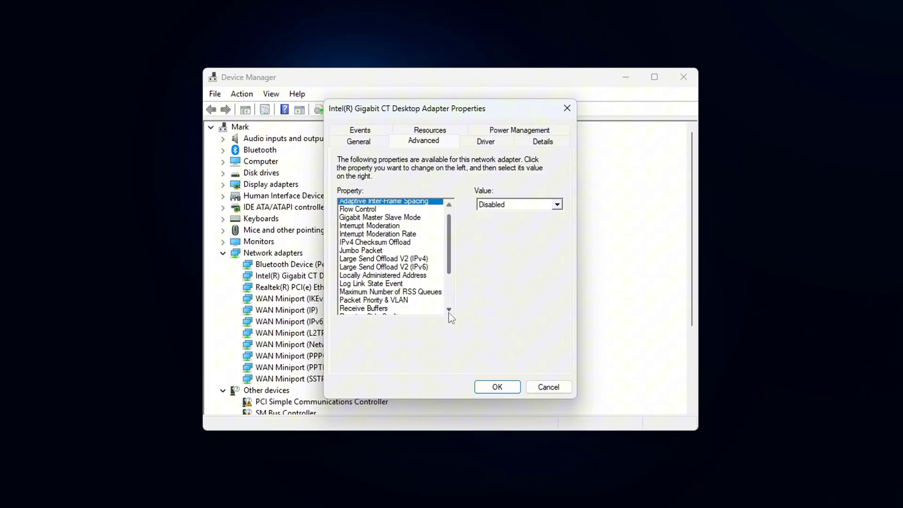
pyautogui.scroll(-3, 448, 312)
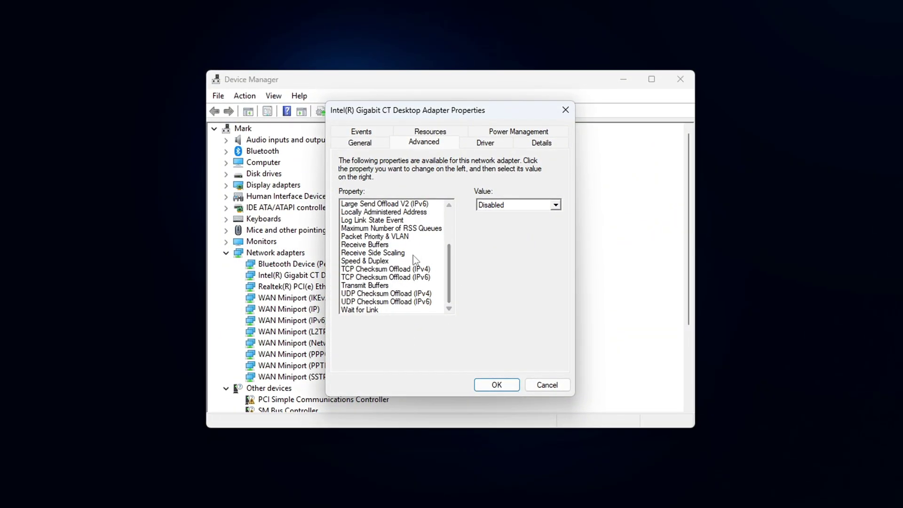
pyautogui.scroll(2, 452, 204)
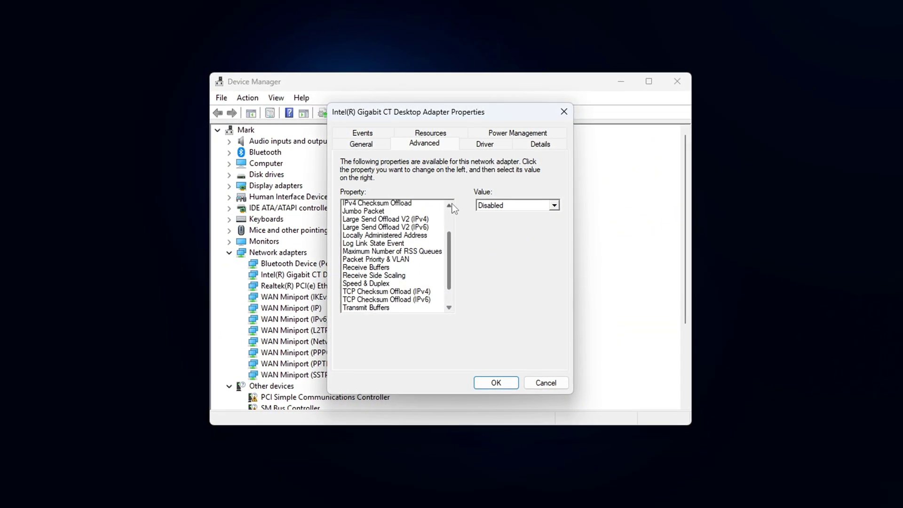
pyautogui.scroll(2, 452, 204)
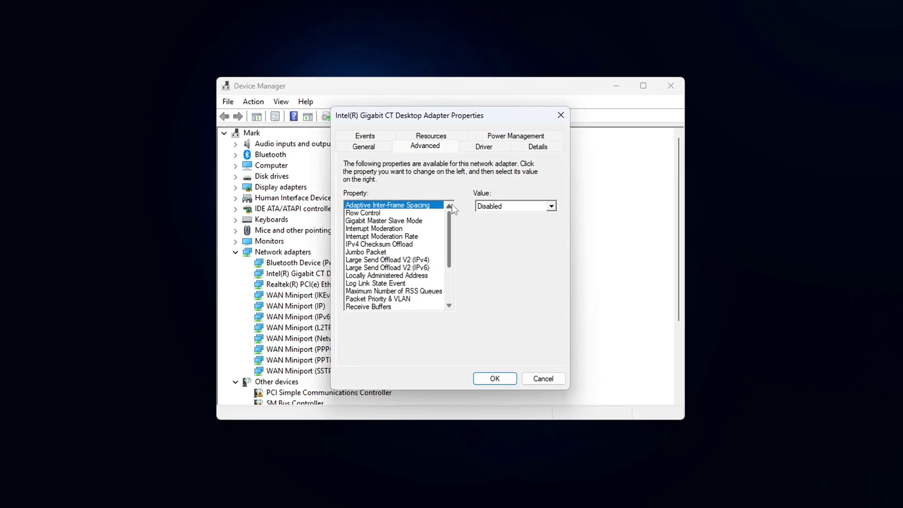
# - Select Packet Priority & VLAN in the property list to view its current value
pyautogui.click(448, 306)
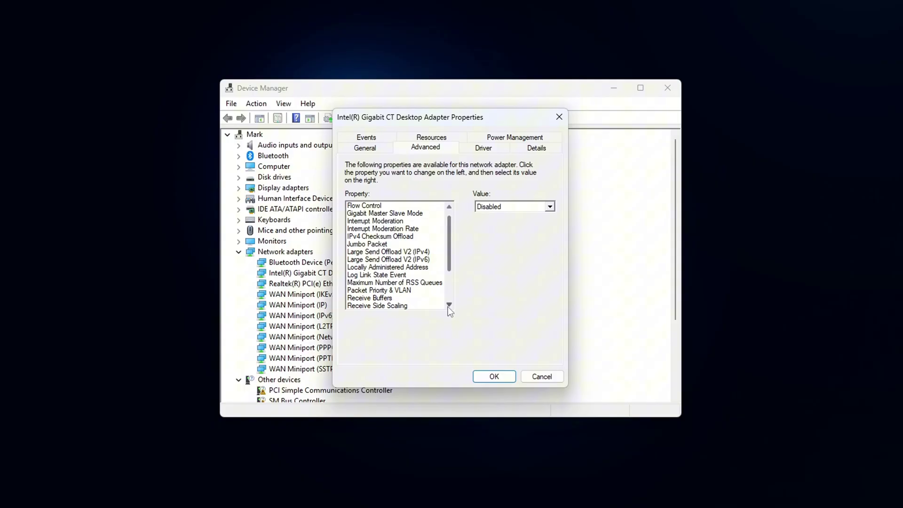
pyautogui.click(448, 305)
pyautogui.click(448, 305)
pyautogui.click(448, 305)
pyautogui.click(448, 306)
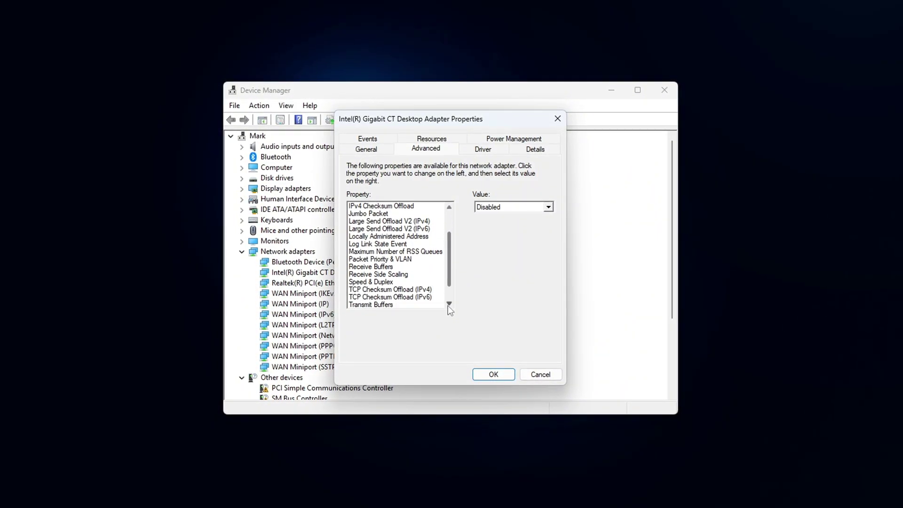
pyautogui.click(448, 306)
pyautogui.click(448, 306)
pyautogui.click(448, 306)
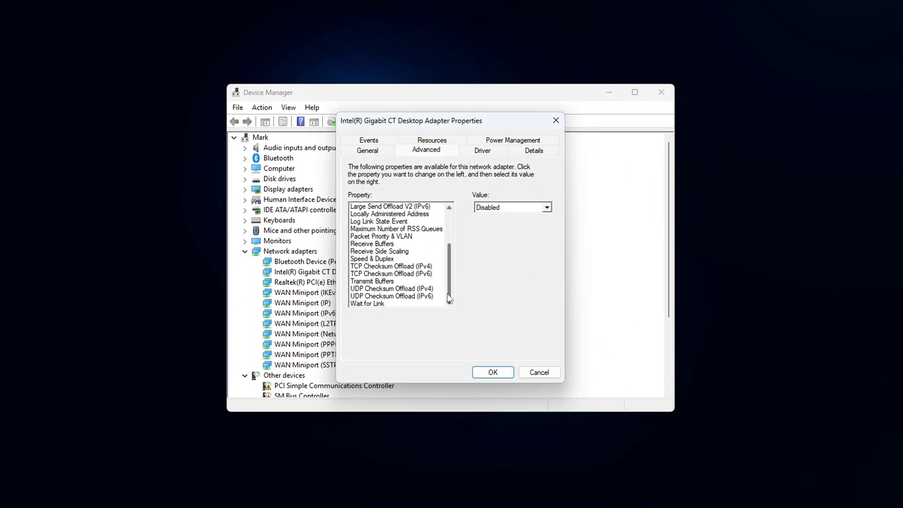
pyautogui.click(393, 237)
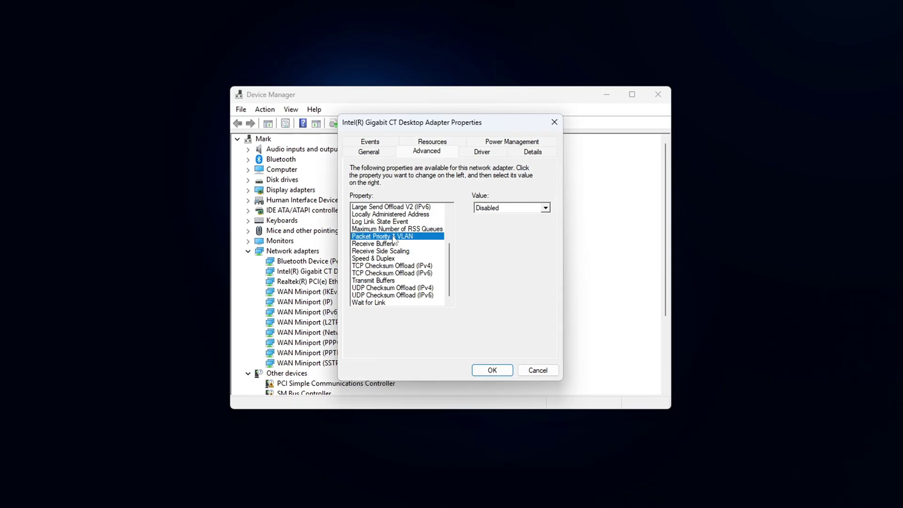
pyautogui.scroll(2, 447, 273)
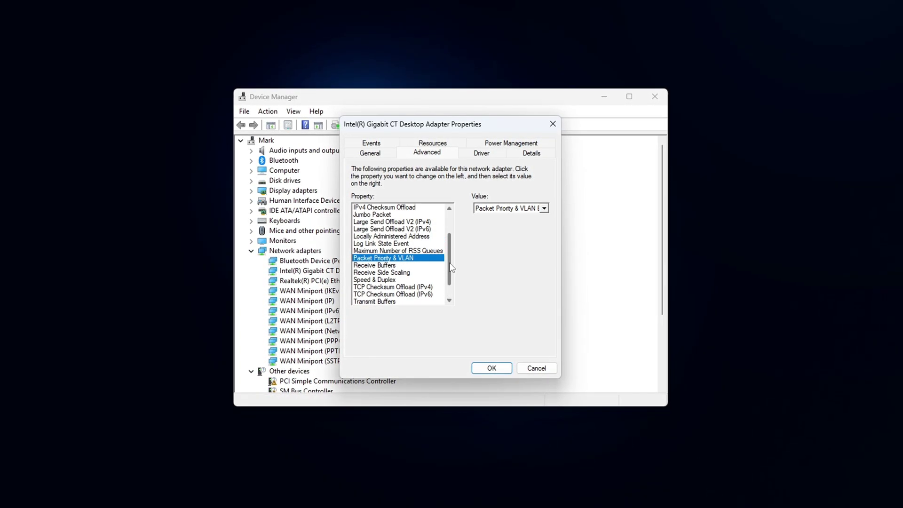
pyautogui.scroll(2, 452, 263)
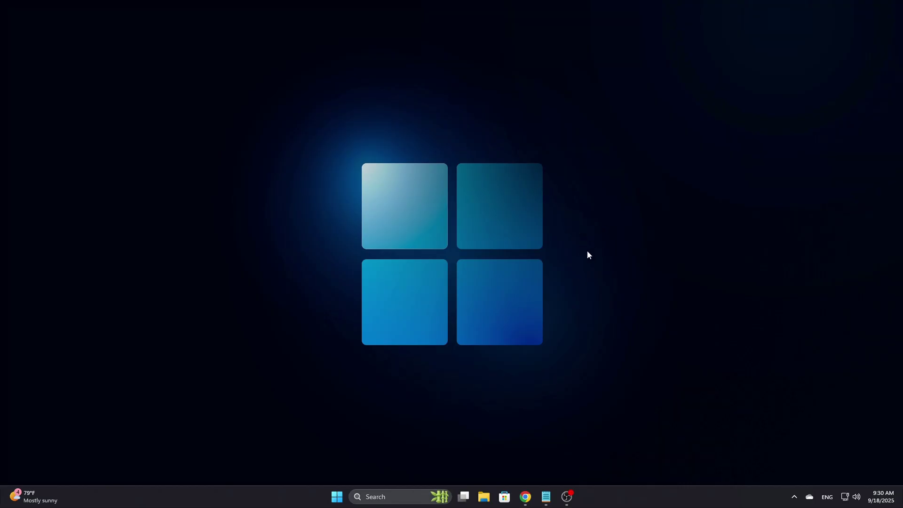
# - Reopen Device Manager and bring up the Intel adapter's Advanced properties tab
pyautogui.press('super+x')
pyautogui.click(330, 287)
pyautogui.moveTo(235, 18); pyautogui.dragTo(473, 144)
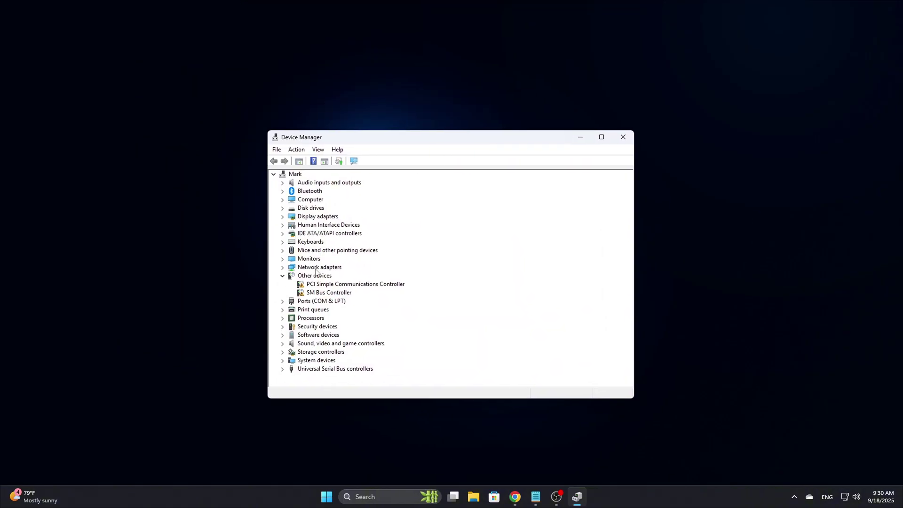
pyautogui.click(282, 267)
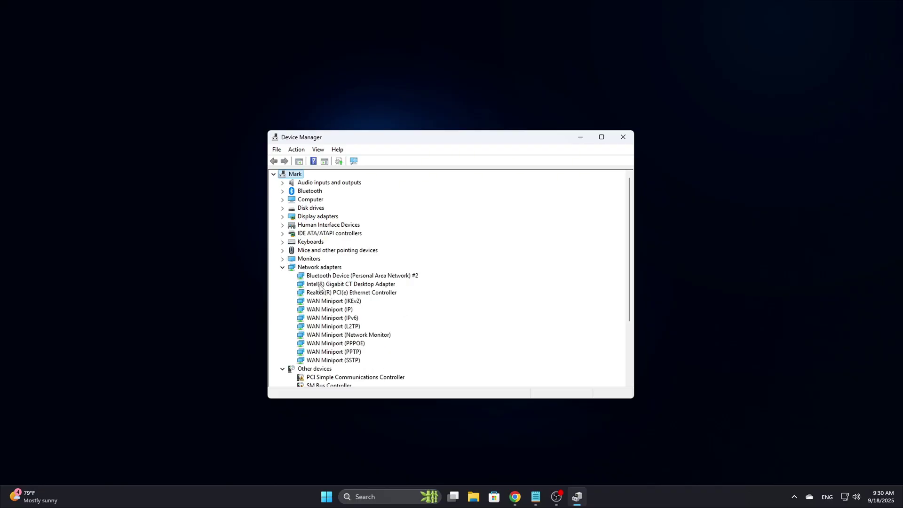
pyautogui.click(364, 341)
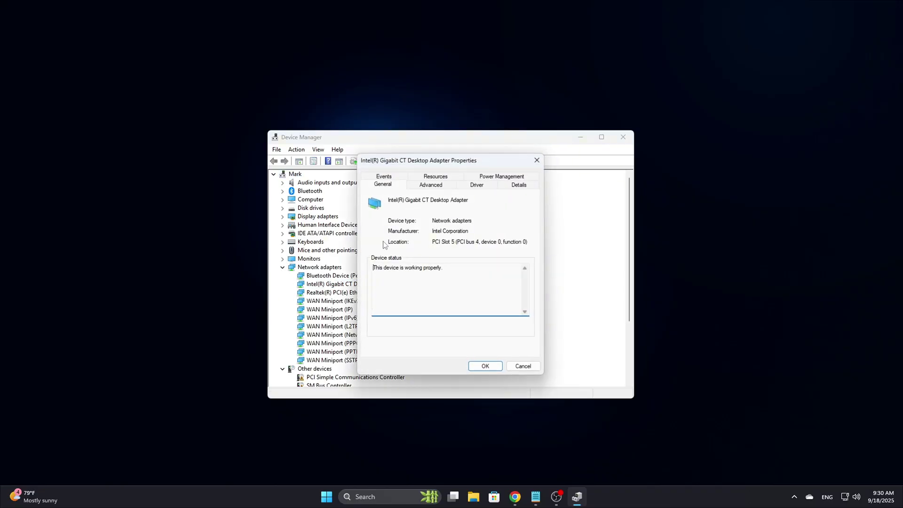
pyautogui.click(425, 187)
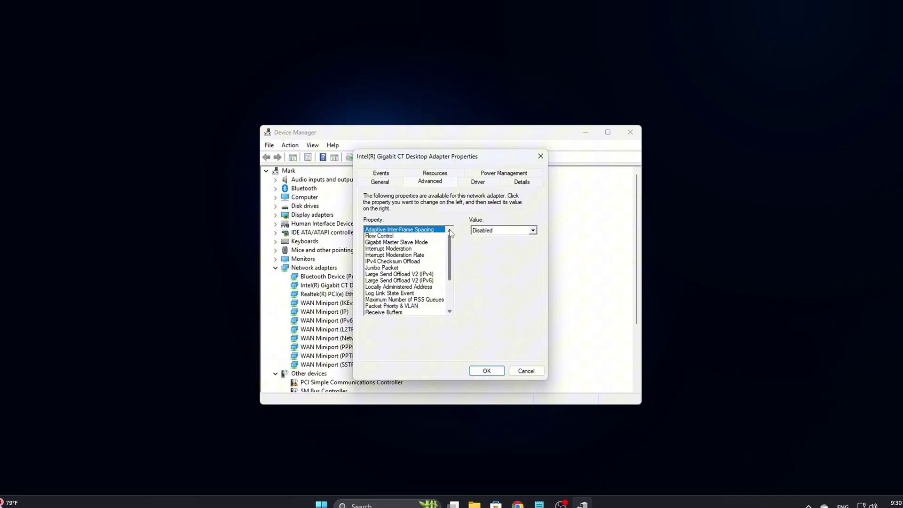
# - Scroll through the full list of the Intel adapter's advanced properties
pyautogui.scroll(-3, 448, 315)
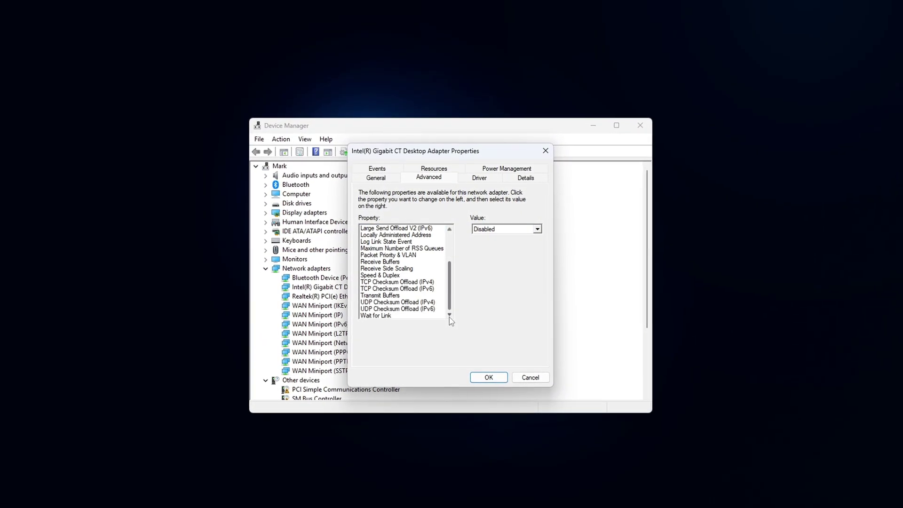
pyautogui.scroll(1, 450, 229)
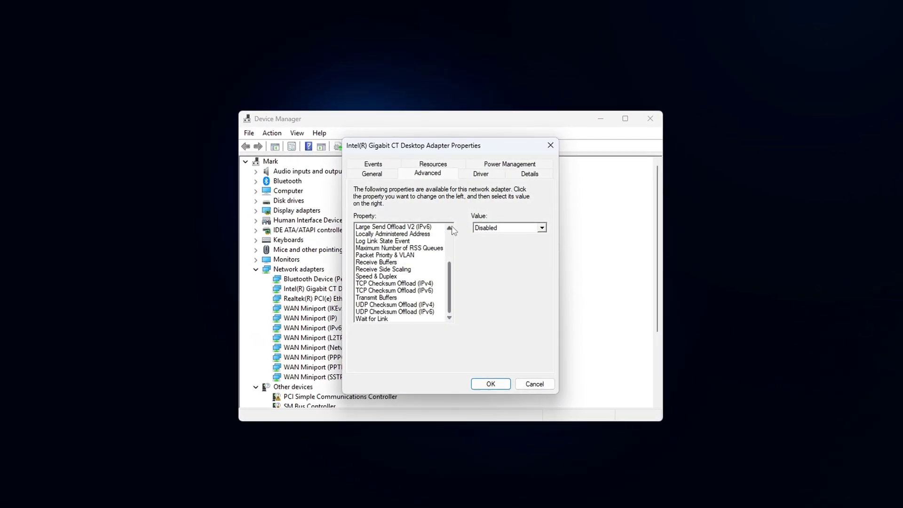
pyautogui.scroll(2, 453, 229)
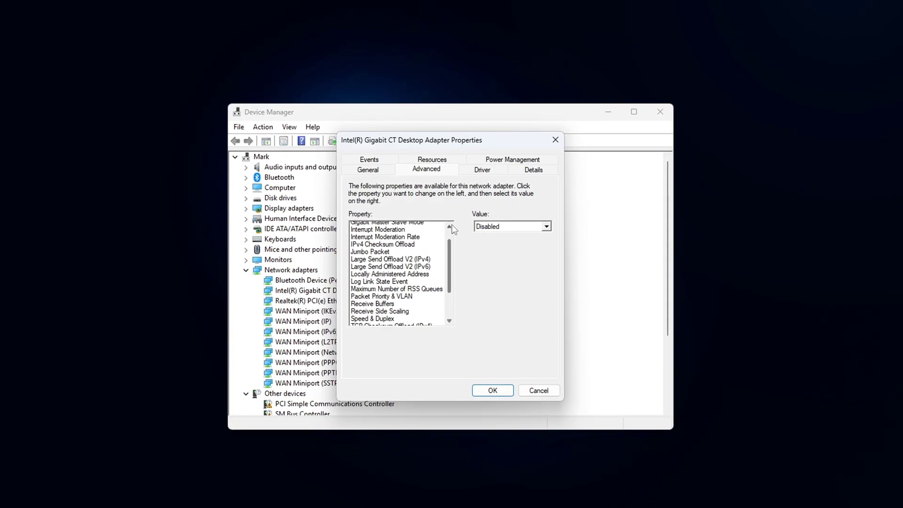
pyautogui.scroll(1, 452, 229)
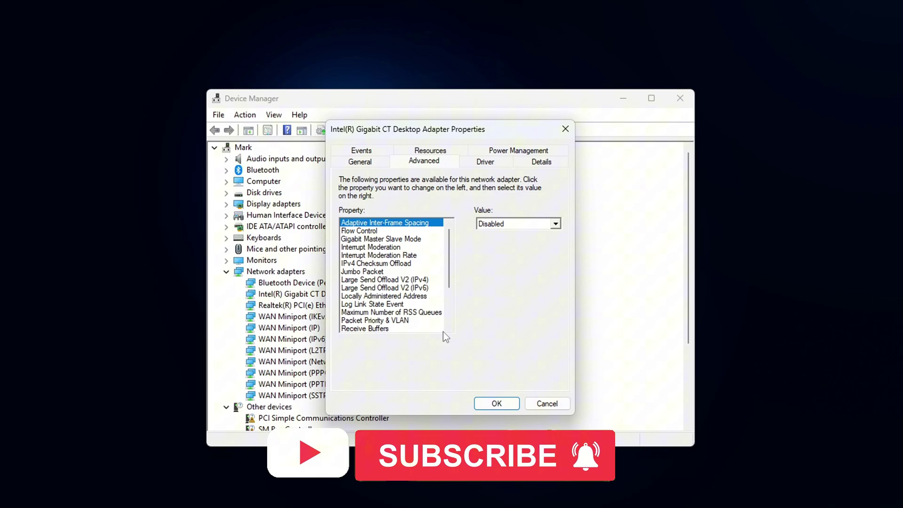
pyautogui.click(448, 328)
pyautogui.click(448, 329)
pyautogui.click(448, 329)
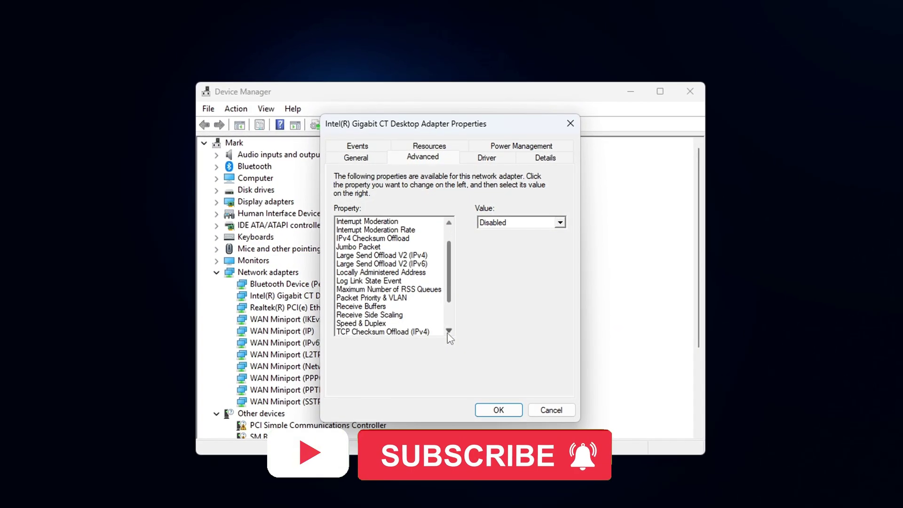
pyautogui.click(448, 328)
pyautogui.click(448, 330)
pyautogui.click(449, 331)
pyautogui.click(449, 331)
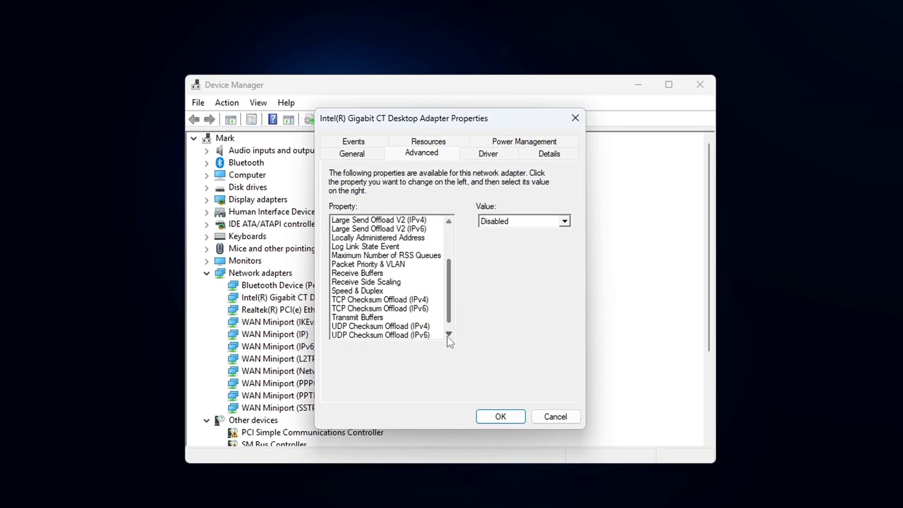
pyautogui.click(448, 331)
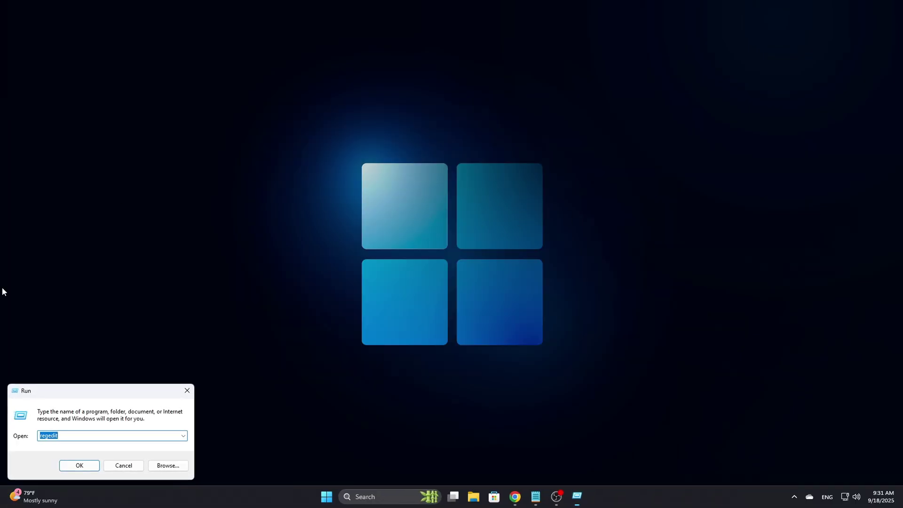
# - Launch regedit and navigate to HKEY_LOCAL_MACHINE\SYSTEM\CurrentControlSet\Services\Tcpip\Parameters
pyautogui.moveTo(79, 387); pyautogui.dragTo(446, 221)
pyautogui.write('r')
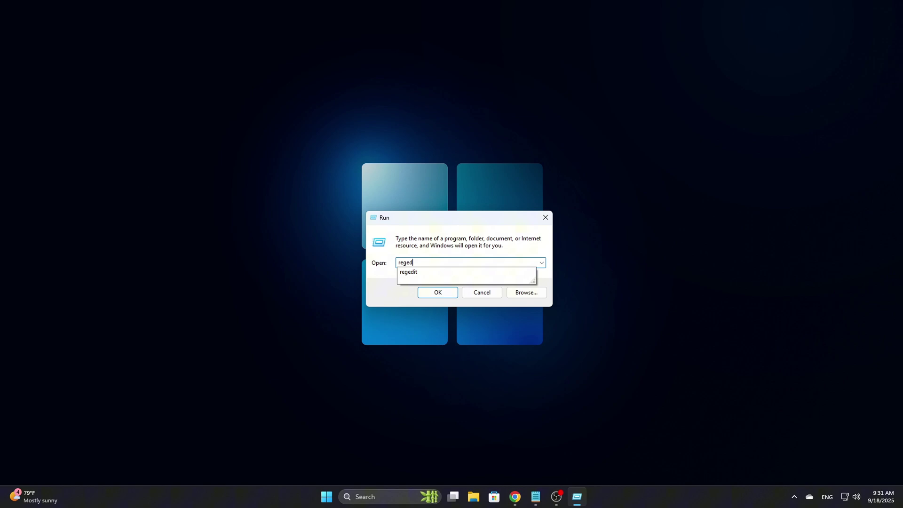
pyautogui.press('Return')
pyautogui.click(467, 99)
pyautogui.press('Return')
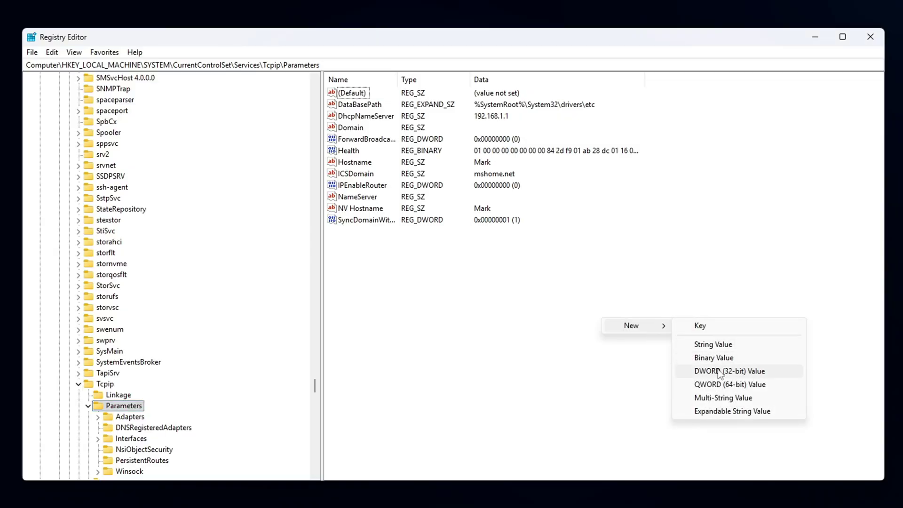
# - Create the TcpAckFrequency DWORD in Tcpip\Parameters and set its data to 1
pyautogui.write('TcpAckFrequency')
pyautogui.press('Return')
pyautogui.press('Return')
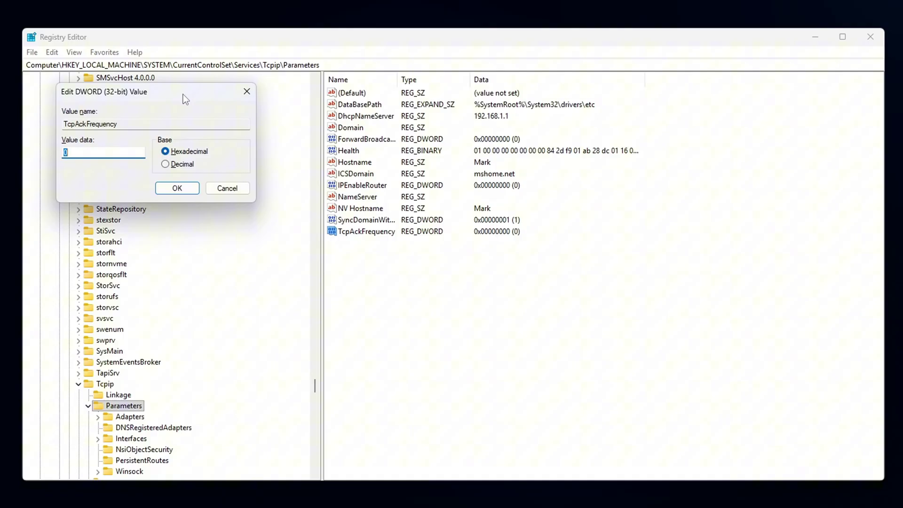
pyautogui.moveTo(182, 94); pyautogui.dragTo(550, 231)
pyautogui.press('Return')
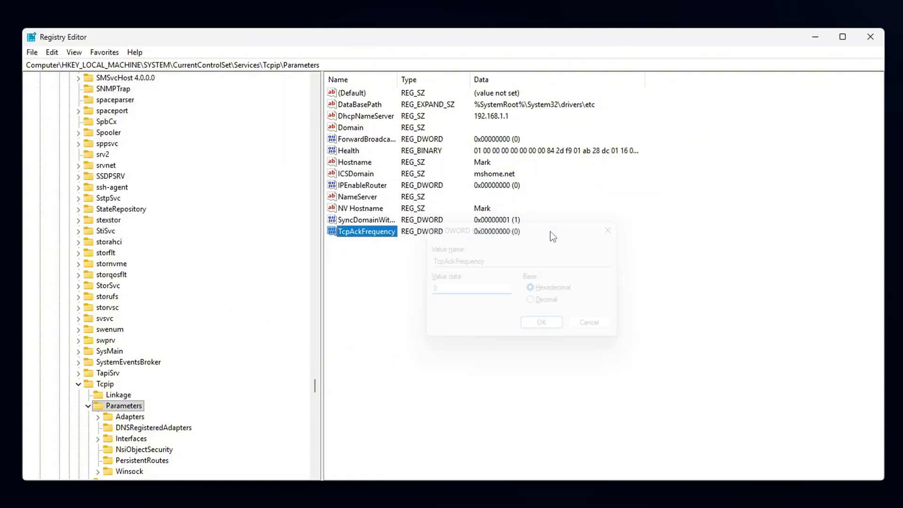
pyautogui.press('Return')
pyautogui.moveTo(158, 101); pyautogui.dragTo(583, 281)
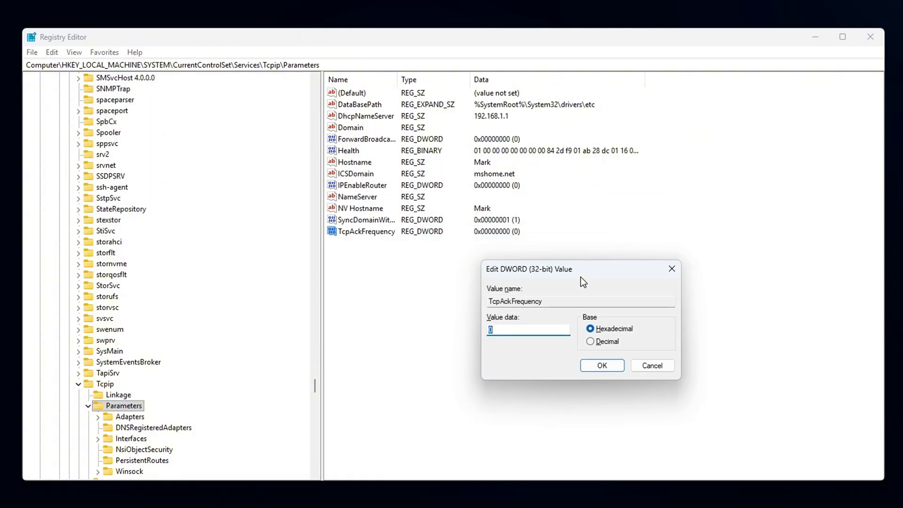
pyautogui.press('Return')
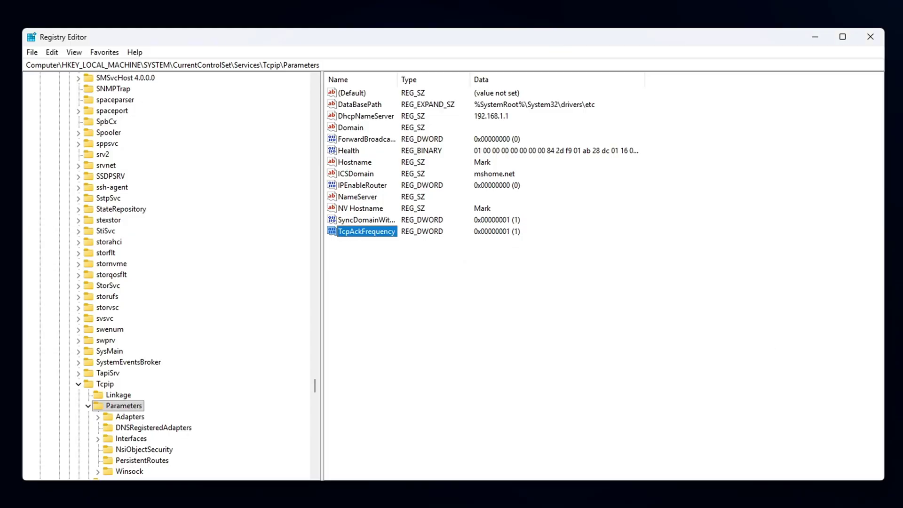
# - Add a TcpNoDelay DWORD (32-bit) value with data 1
pyautogui.click(641, 376)
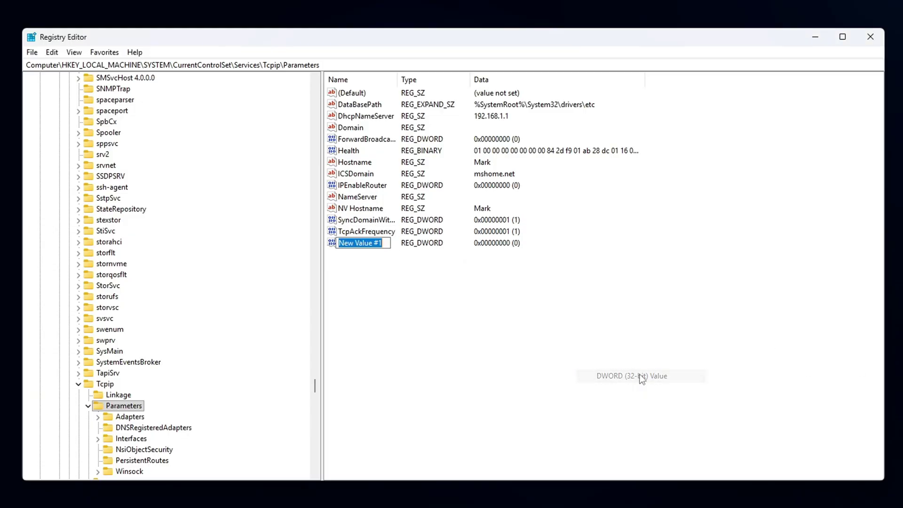
pyautogui.press('Return')
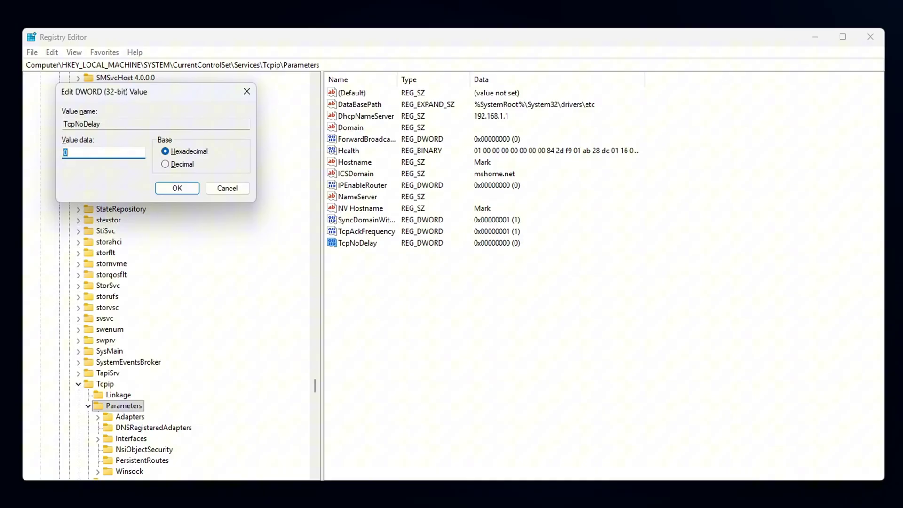
pyautogui.moveTo(137, 91); pyautogui.dragTo(541, 283)
pyautogui.click(584, 381)
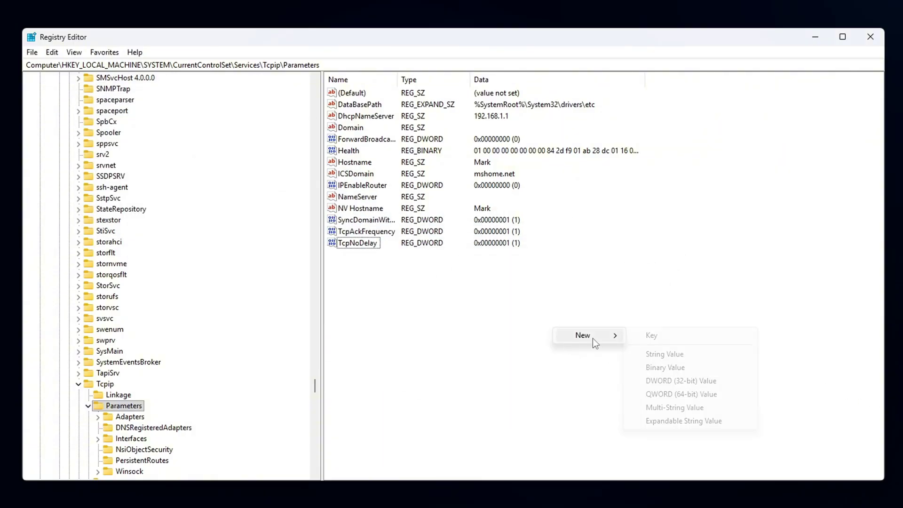
# - Add a TCPDelAckTicks DWORD value with data 0
pyautogui.click(682, 382)
pyautogui.hotkey('ctrl', 'v')
pyautogui.press('Return')
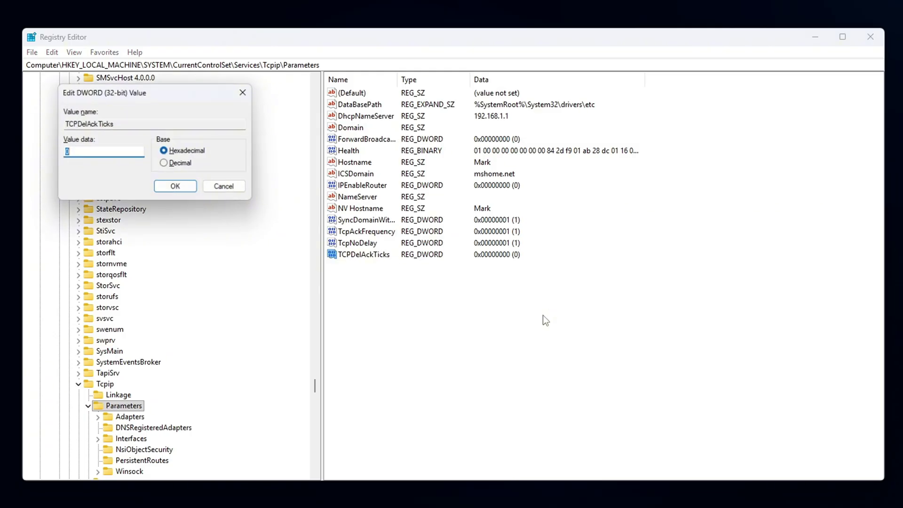
pyautogui.moveTo(140, 96); pyautogui.dragTo(550, 260)
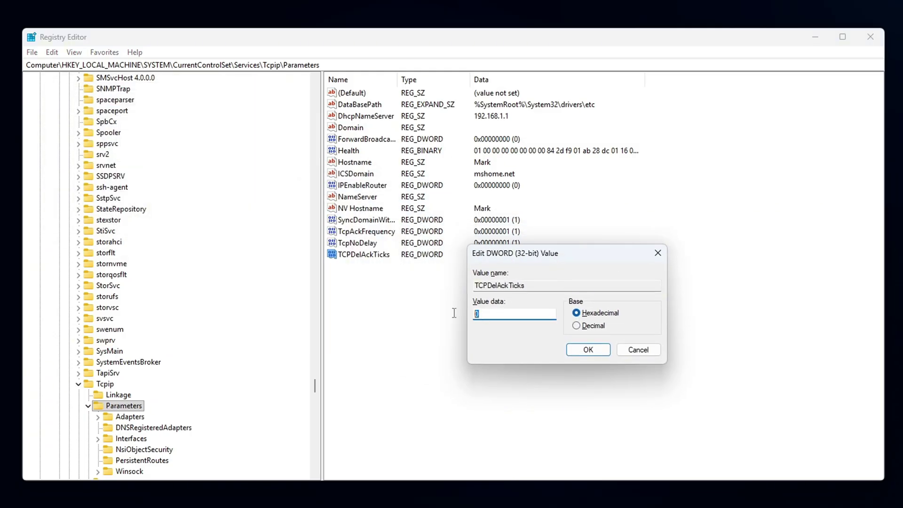
pyautogui.click(605, 350)
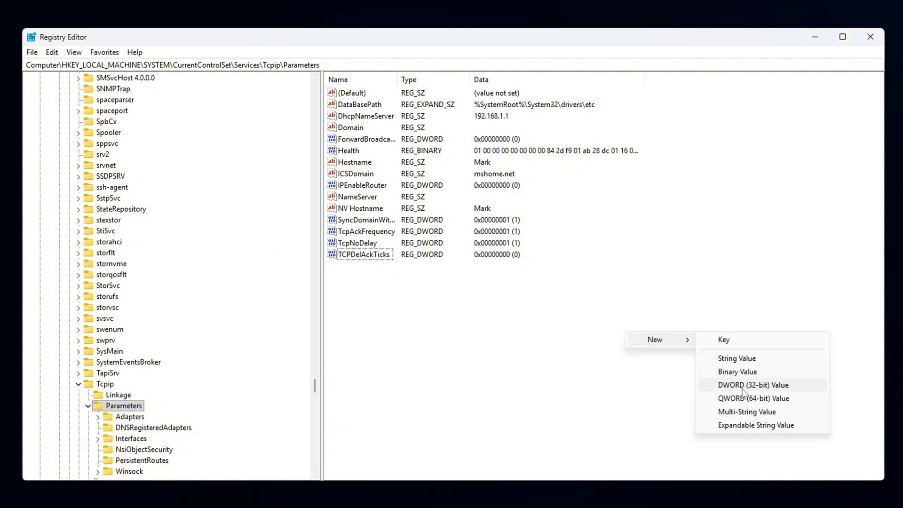
# - Add a UdpNoDelay DWORD value with data 1
pyautogui.click(753, 385)
pyautogui.write('UdpNoDelay')
pyautogui.press('Return')
pyautogui.press('Return')
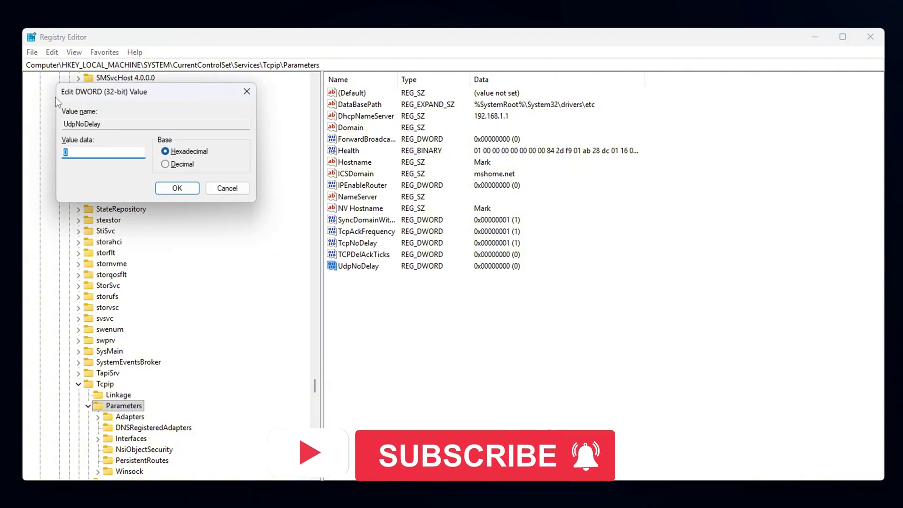
pyautogui.moveTo(127, 97); pyautogui.dragTo(667, 307)
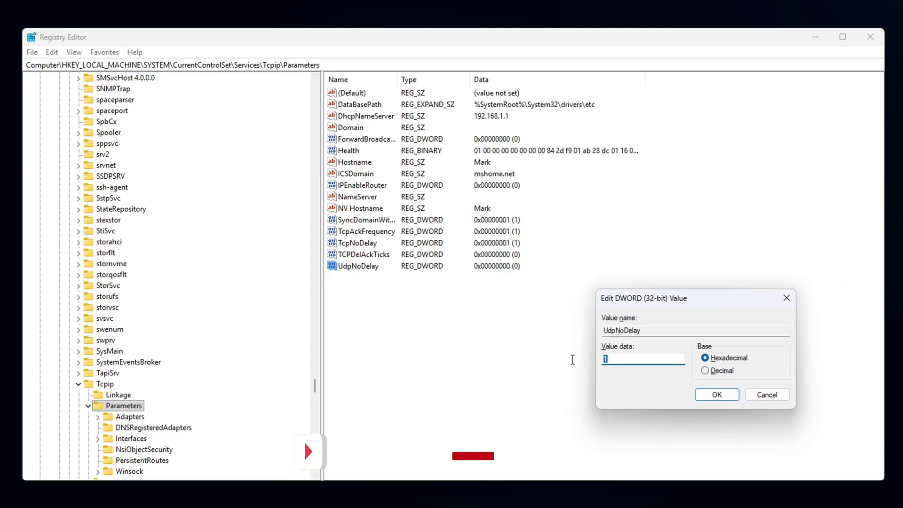
pyautogui.click(716, 394)
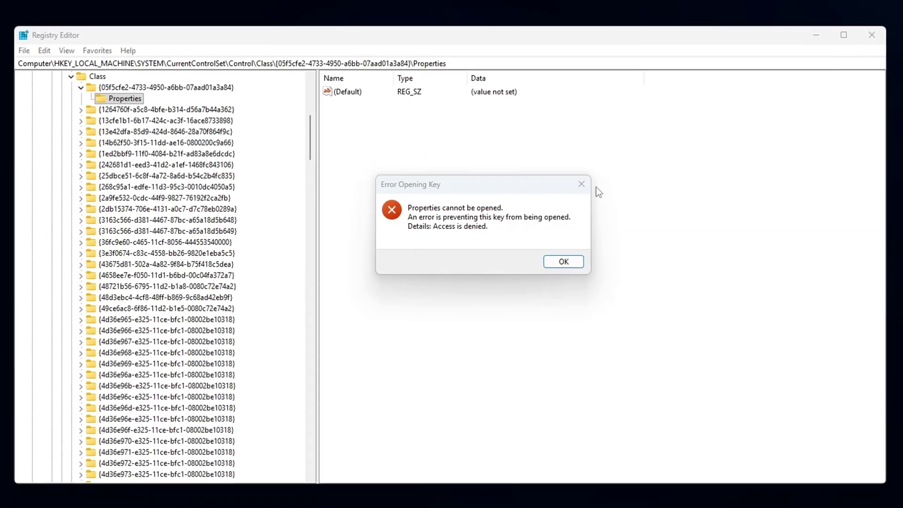
# - Dismiss the key-opening error and expand the I3C and following device-class keys under Control\Class
pyautogui.press('Return')
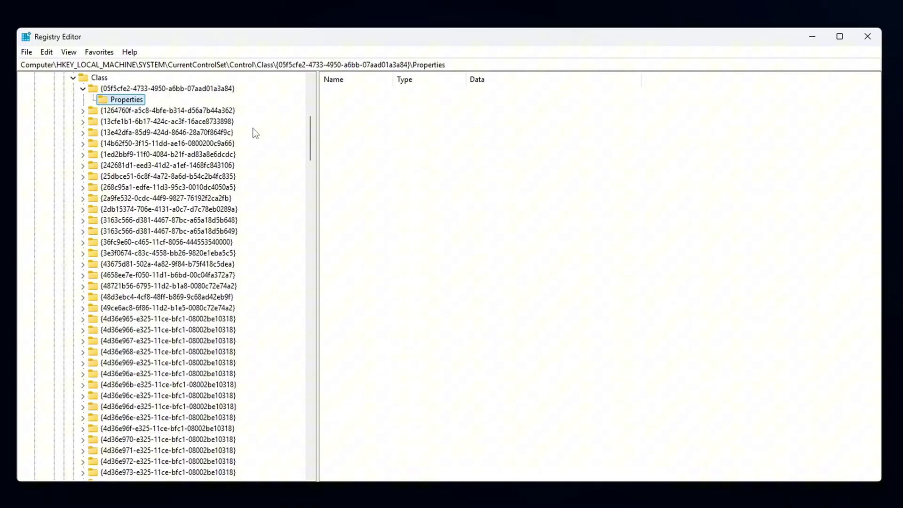
pyautogui.click(186, 92)
pyautogui.press('Left')
pyautogui.press('Down')
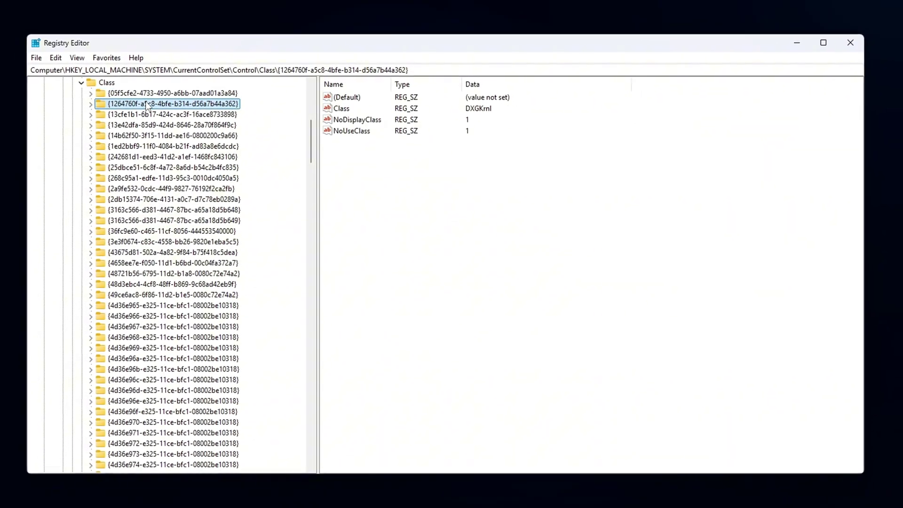
pyautogui.press('Down')
pyautogui.click(93, 115)
pyautogui.click(92, 136)
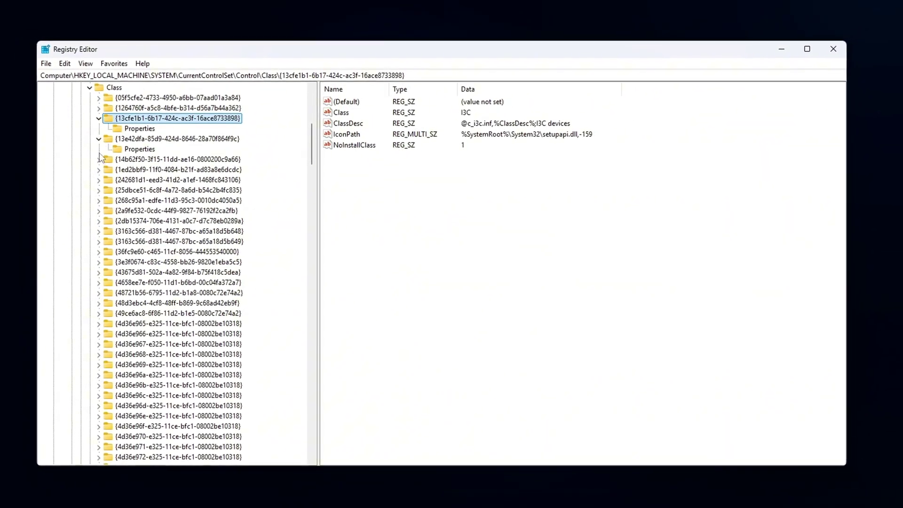
pyautogui.click(93, 158)
pyautogui.click(93, 179)
pyautogui.scroll(-3, 102, 184)
pyautogui.scroll(2, 102, 183)
# - Inspect the print-queue class's 0000 and 0001 subkeys, showing the Local Print Queue driver
pyautogui.click(133, 160)
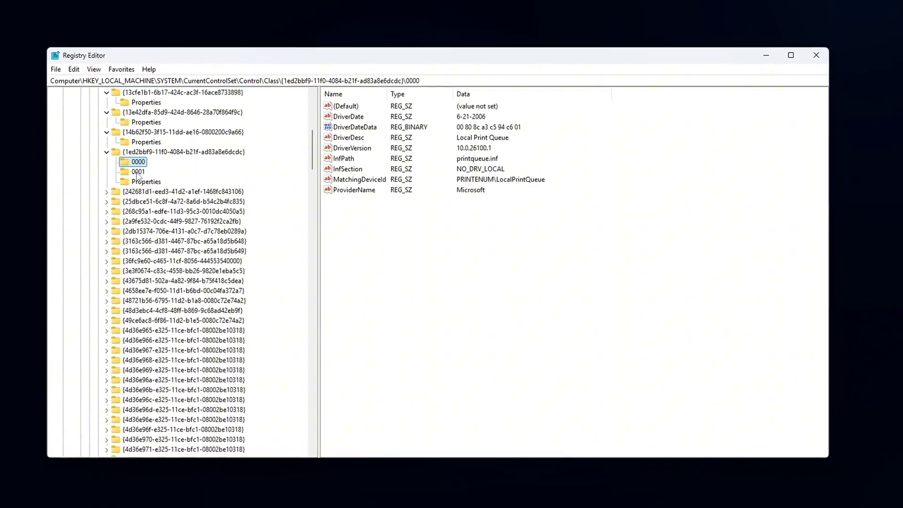
pyautogui.click(139, 172)
pyautogui.click(109, 192)
pyautogui.scroll(-2, 121, 215)
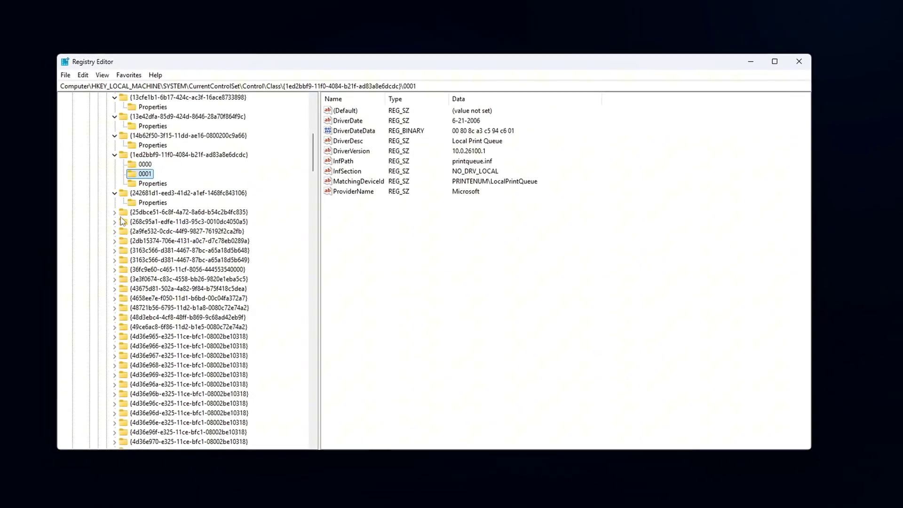
pyautogui.scroll(-20, 128, 216)
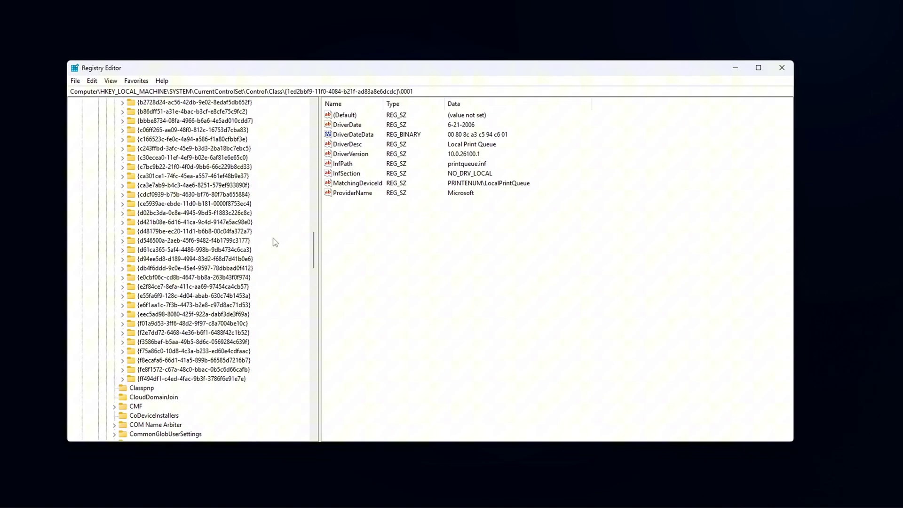
pyautogui.scroll(3, 311, 246)
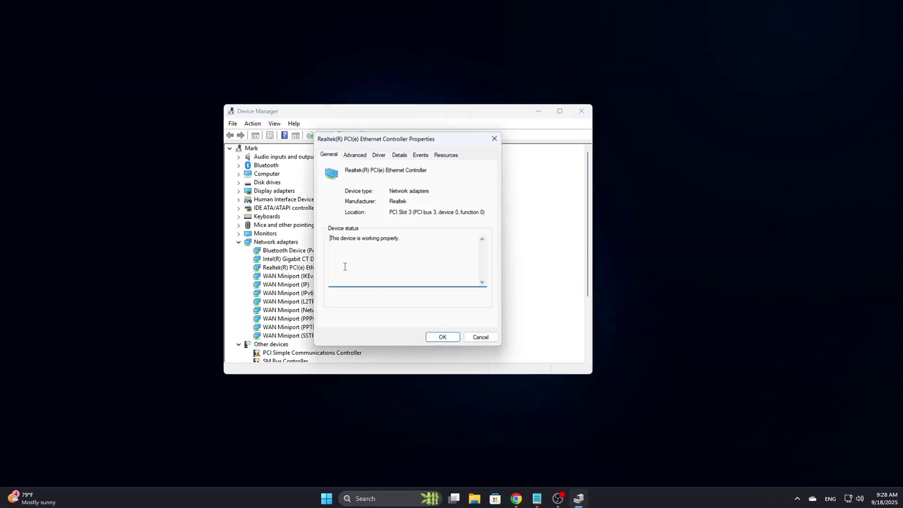
# - Close the Realtek properties and open the Intel Gigabit CT adapter's Advanced properties
pyautogui.click(355, 155)
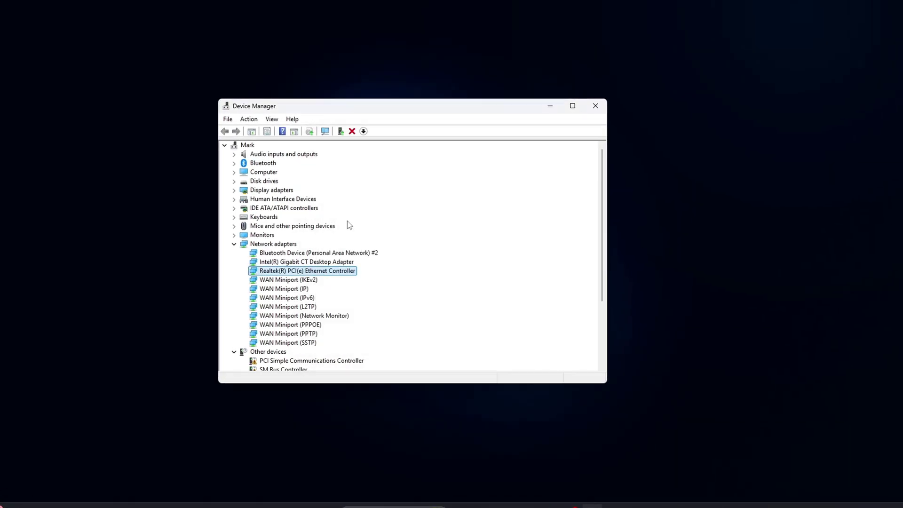
pyautogui.rightClick(272, 261)
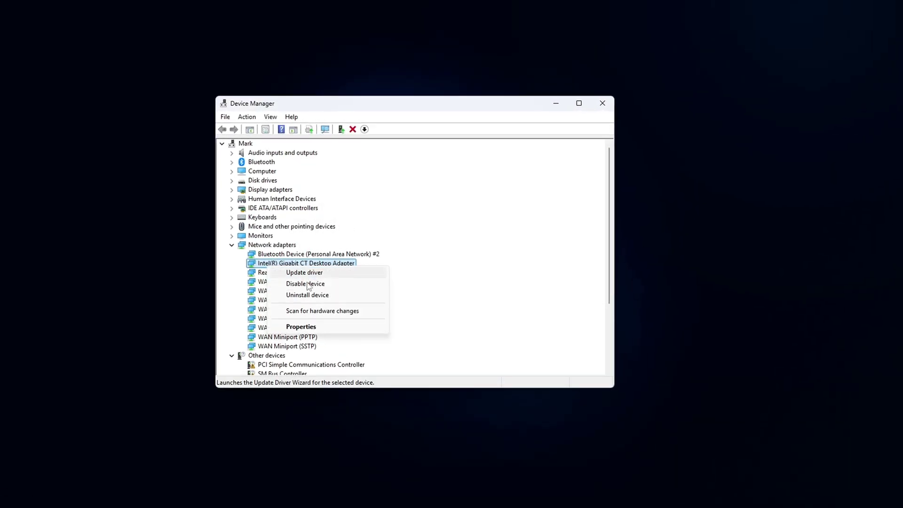
pyautogui.click(301, 328)
pyautogui.click(393, 158)
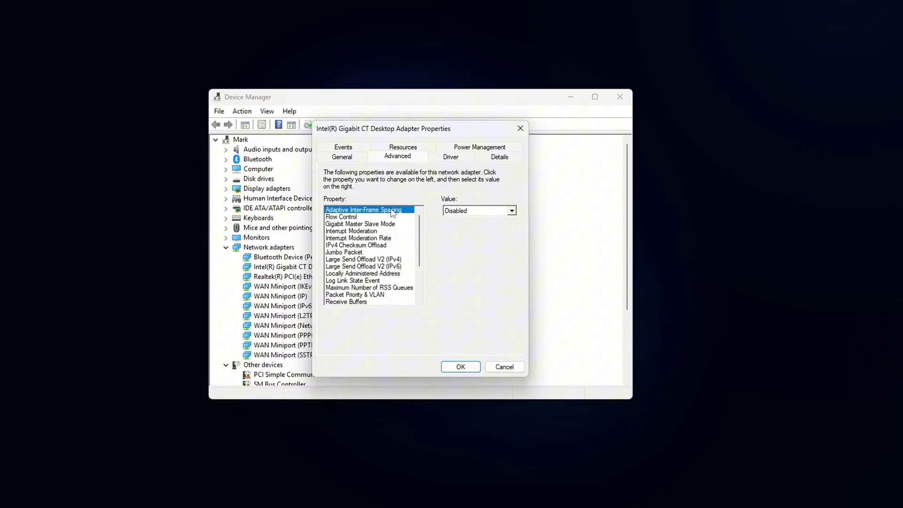
pyautogui.scroll(-1, 372, 233)
pyautogui.scroll(1, 362, 237)
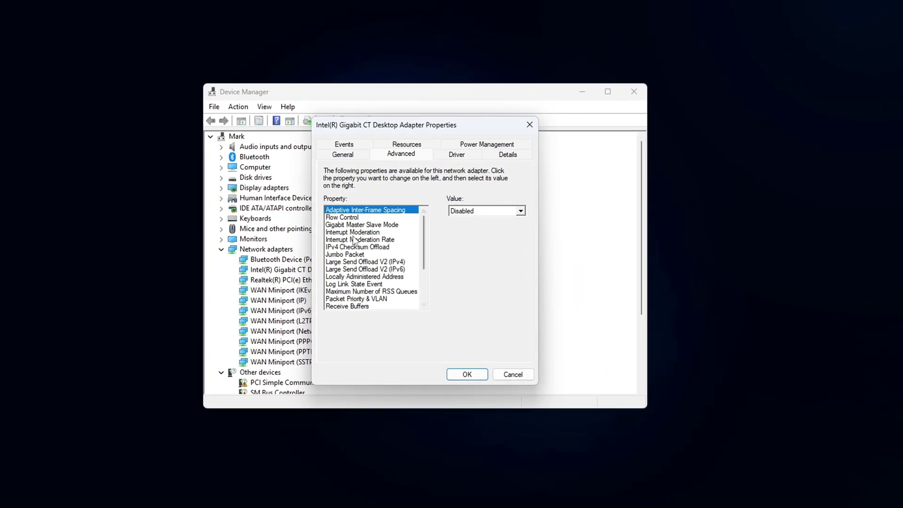
# - Set Interrupt Moderation to Disabled, then check the Interrupt Moderation Rate value
pyautogui.click(353, 238)
pyautogui.click(353, 233)
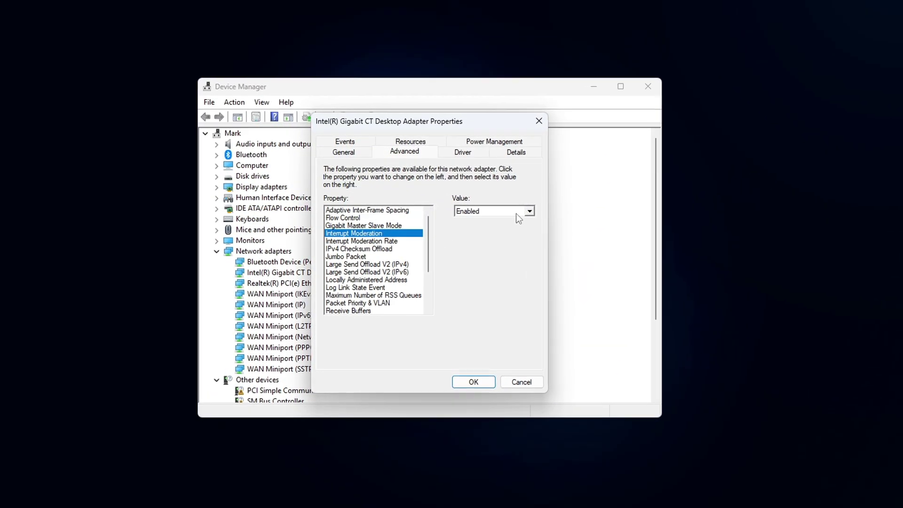
pyautogui.click(515, 214)
pyautogui.click(486, 222)
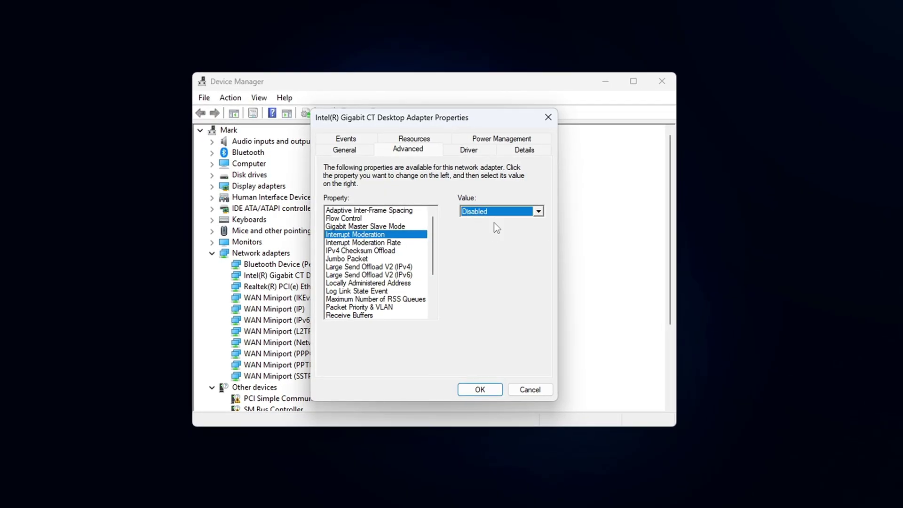
pyautogui.click(371, 244)
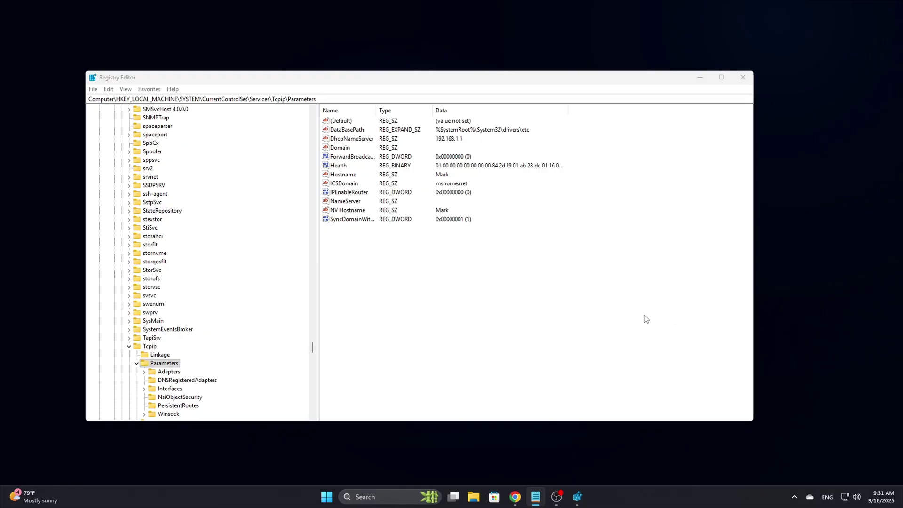
# - Add a TcpAckFrequency DWORD (32-bit) value under Tcpip Parameters with data 1
pyautogui.rightClick(536, 296)
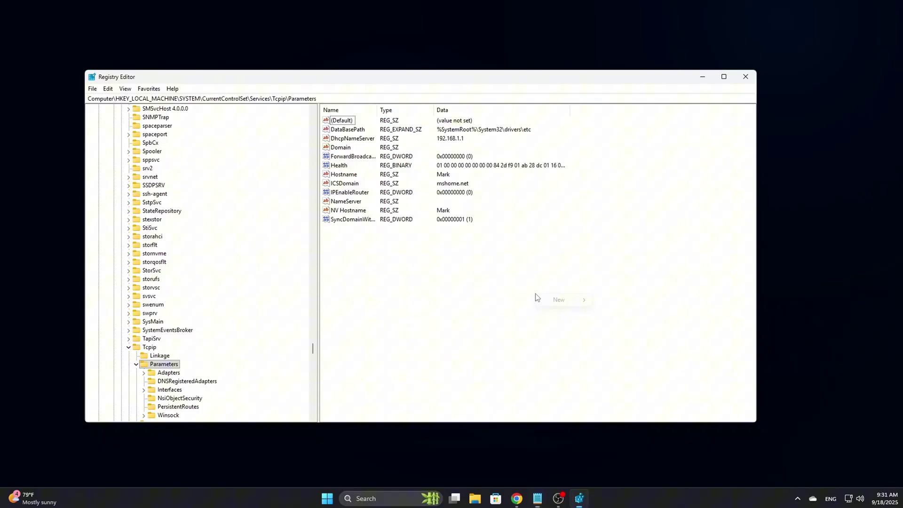
pyautogui.moveTo(582, 300)
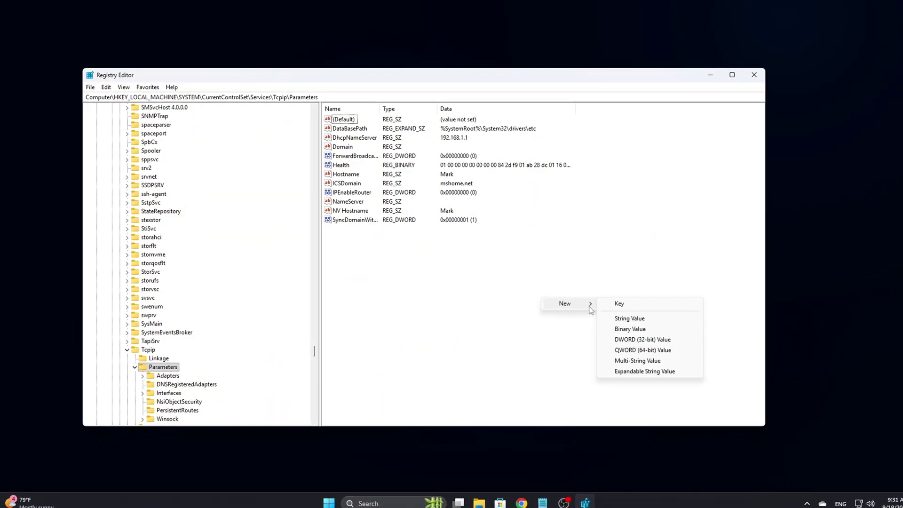
pyautogui.click(637, 340)
pyautogui.write('TcpAckFrequency')
pyautogui.press('Return')
pyautogui.press('Return')
pyautogui.moveTo(207, 128); pyautogui.dragTo(512, 231)
pyautogui.press('Return')
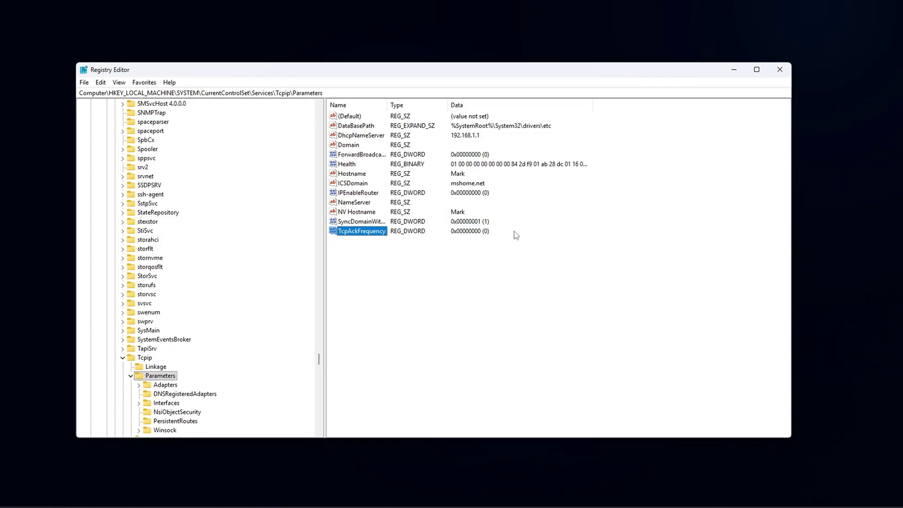
pyautogui.press('Return')
pyautogui.write('1')
pyautogui.moveTo(195, 115); pyautogui.dragTo(596, 263)
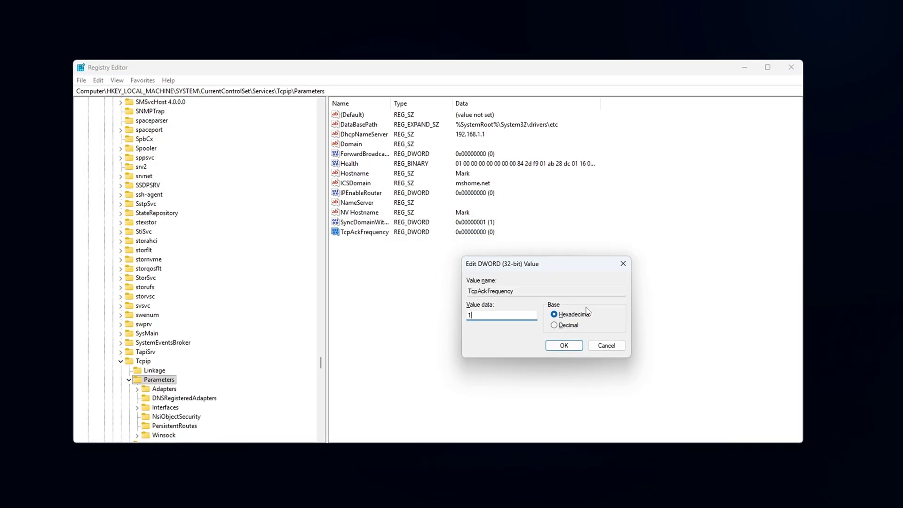
pyautogui.press('Return')
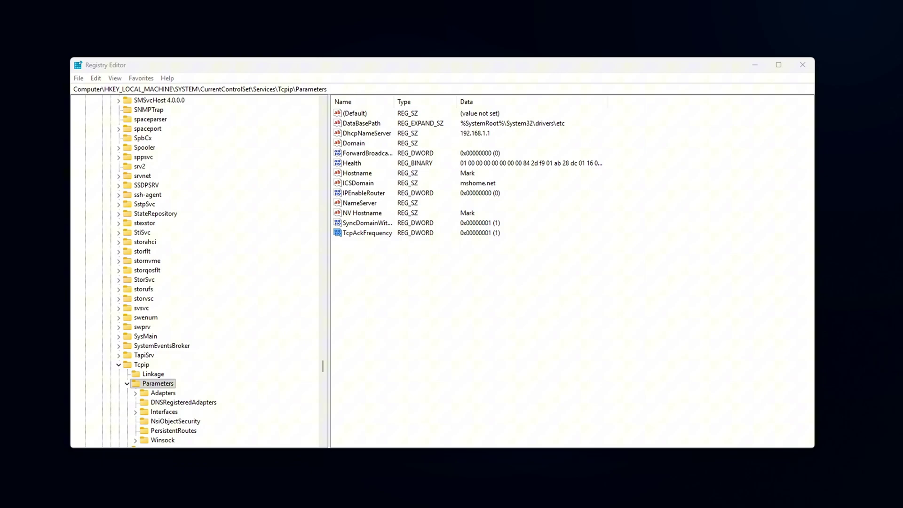
# - Create a second DWORD (32-bit) value named TcpNoDelay
pyautogui.rightClick(497, 311)
pyautogui.moveTo(515, 318)
pyautogui.click(593, 360)
pyautogui.write('TcpNoDelay')
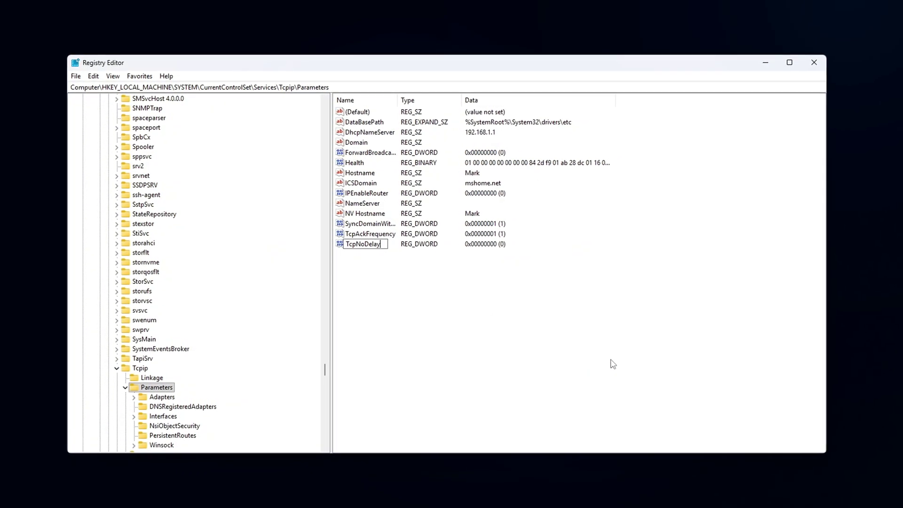
pyautogui.press('Return')
pyautogui.press('Return')
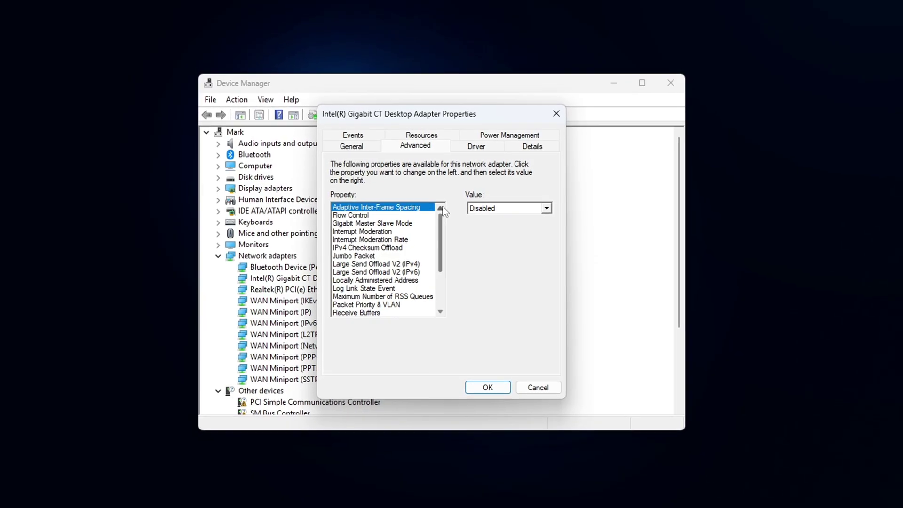
# - Scroll the Intel adapter's Advanced property list down and select Packet Priority & VLAN
pyautogui.click(442, 312)
pyautogui.click(441, 312)
pyautogui.click(441, 312)
pyautogui.click(441, 312)
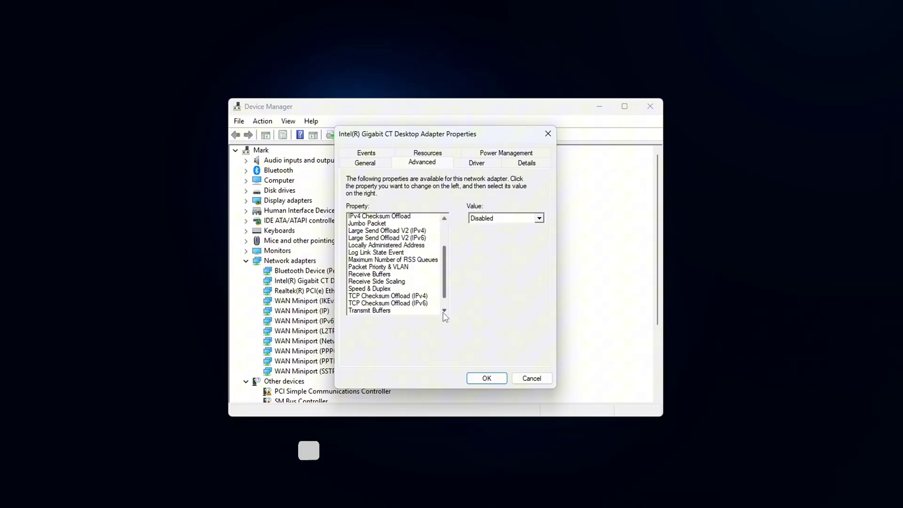
pyautogui.click(444, 311)
pyautogui.click(444, 311)
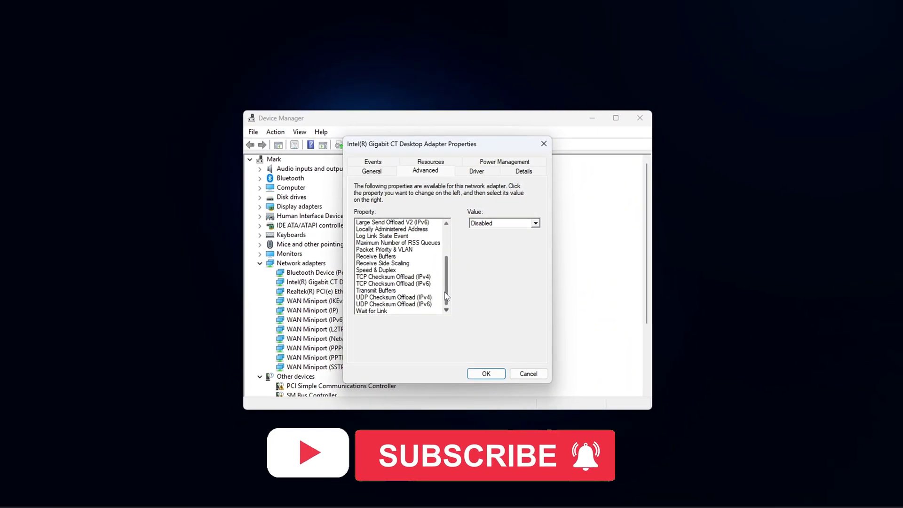
pyautogui.click(395, 252)
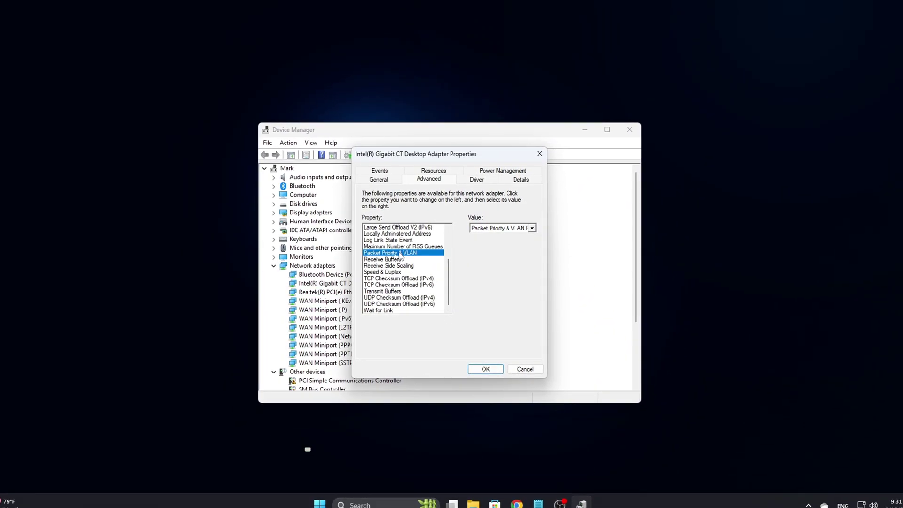